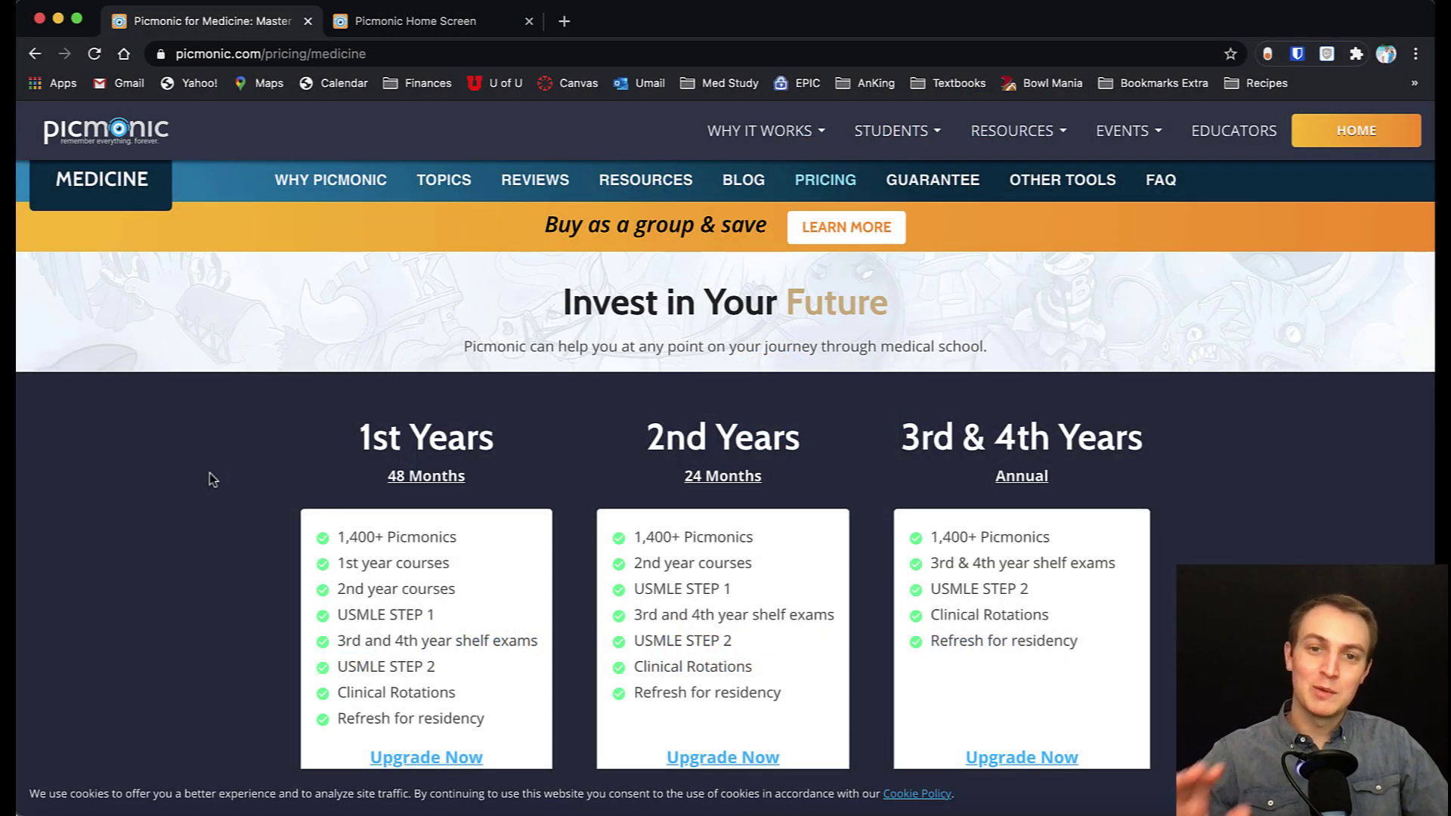
Switch to the Picmonic Home Screen and browse down through the library of Picmonics and playlists
mouse_move(913, 143)
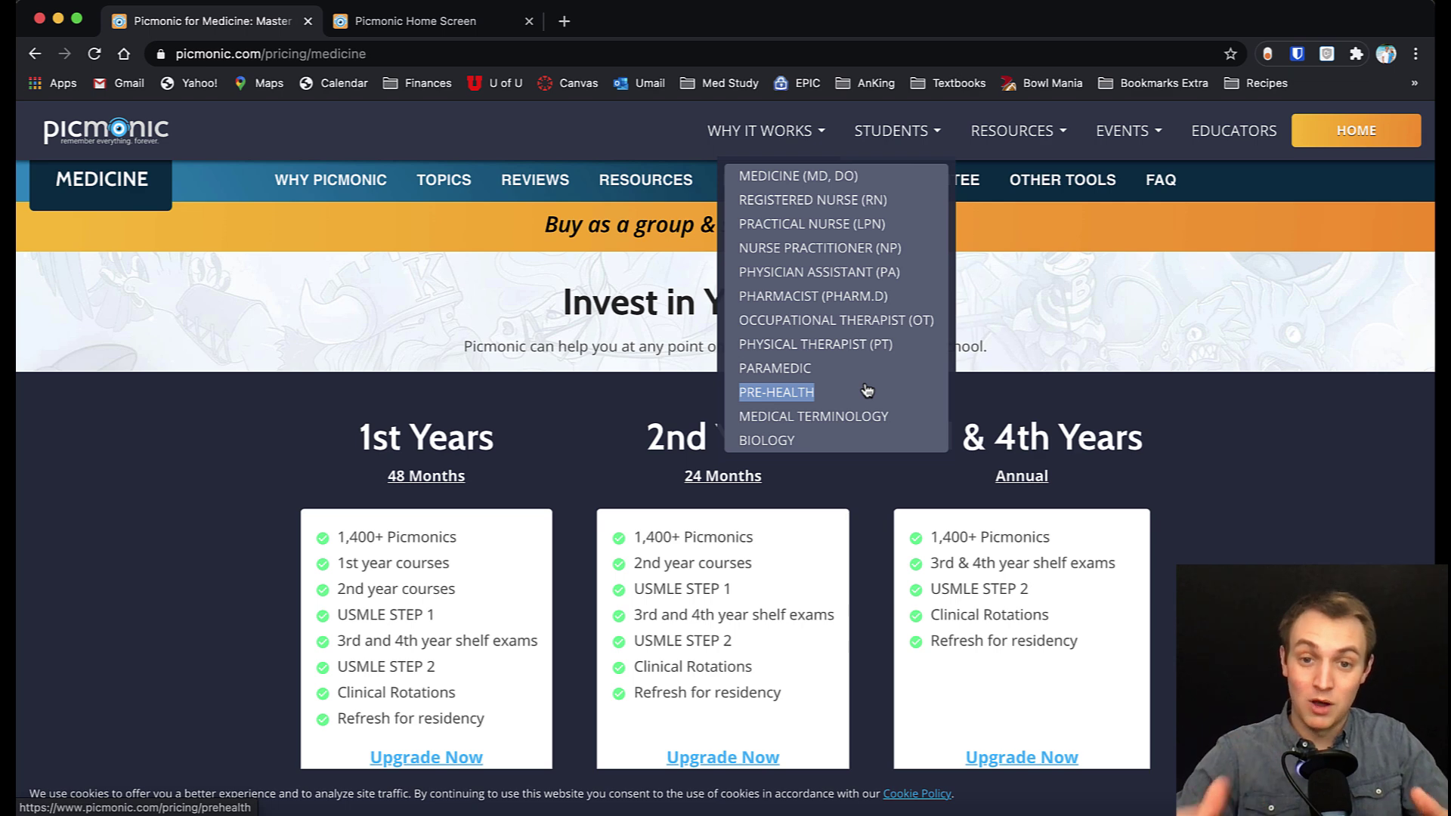
click(423, 26)
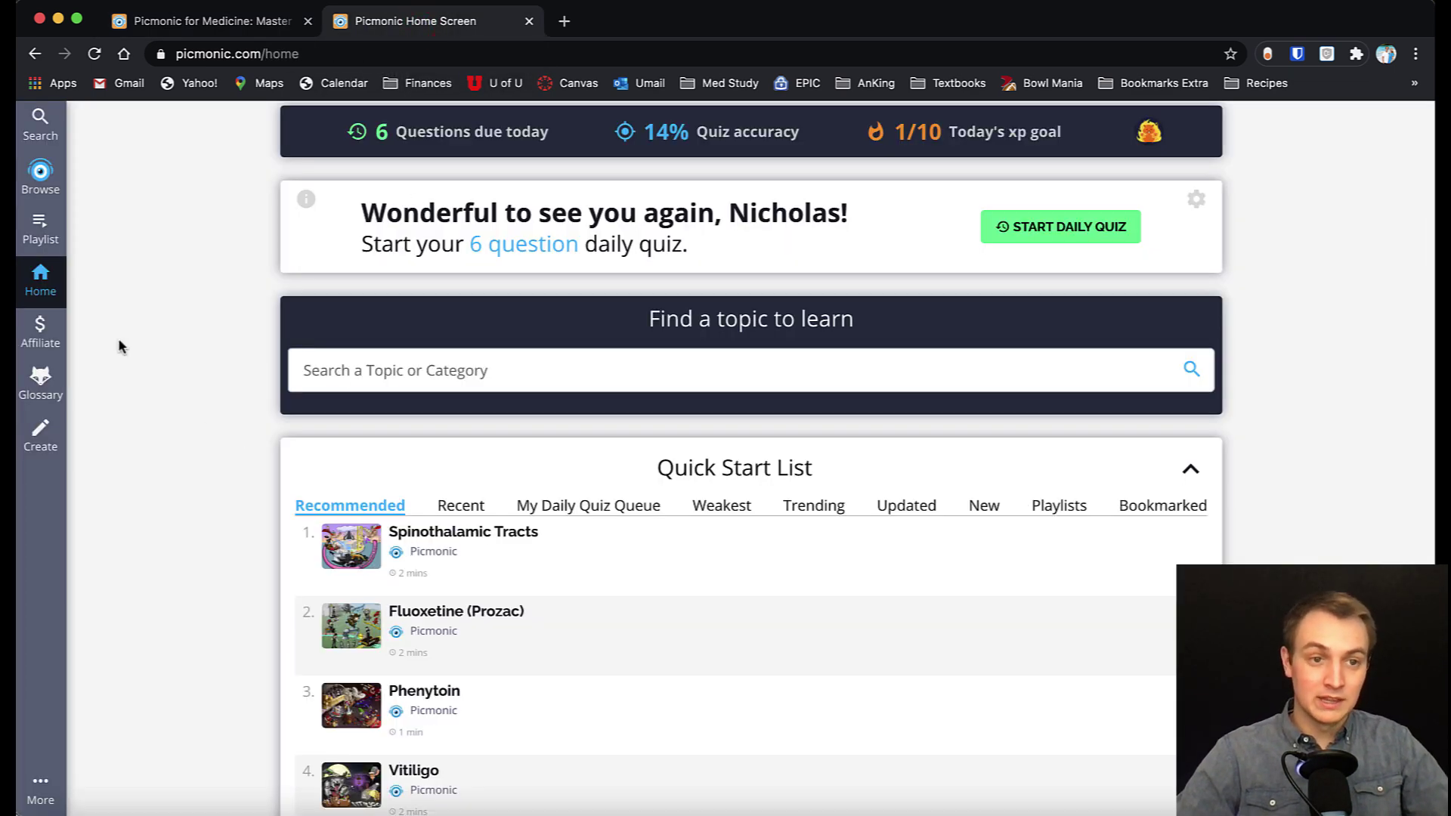
click(40, 175)
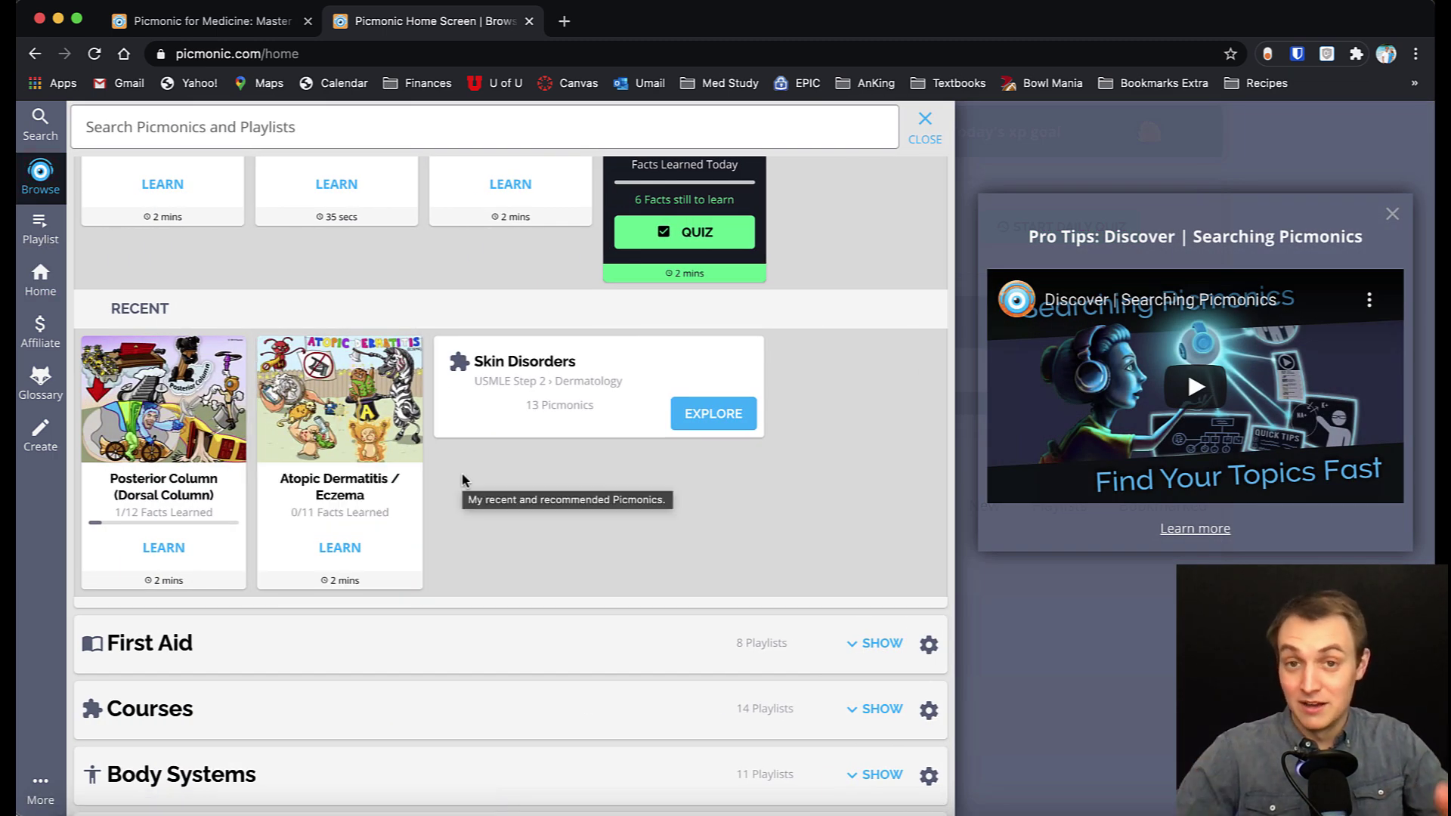
scroll(616, 540, down, 2)
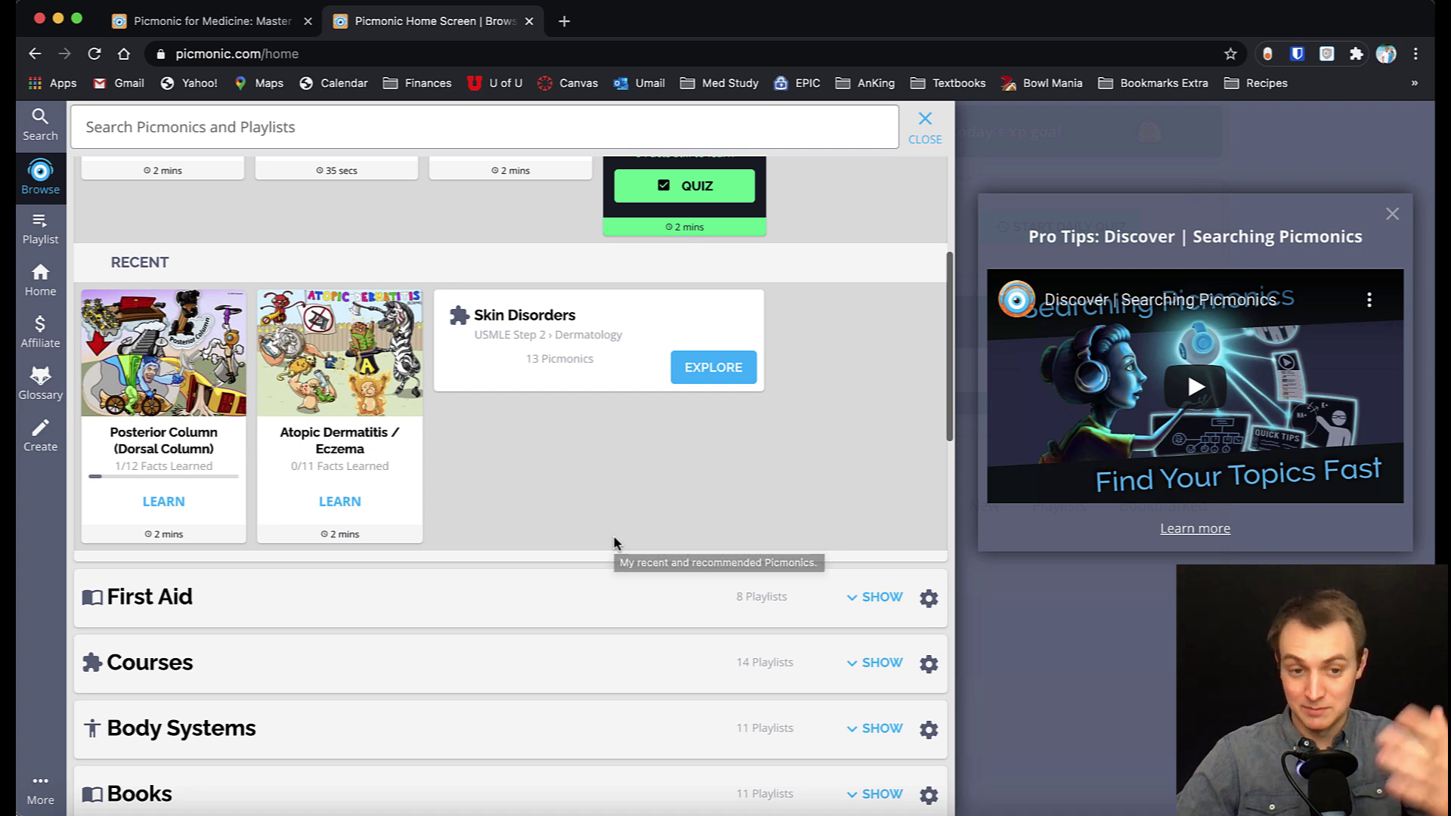
scroll(616, 539, down, 5)
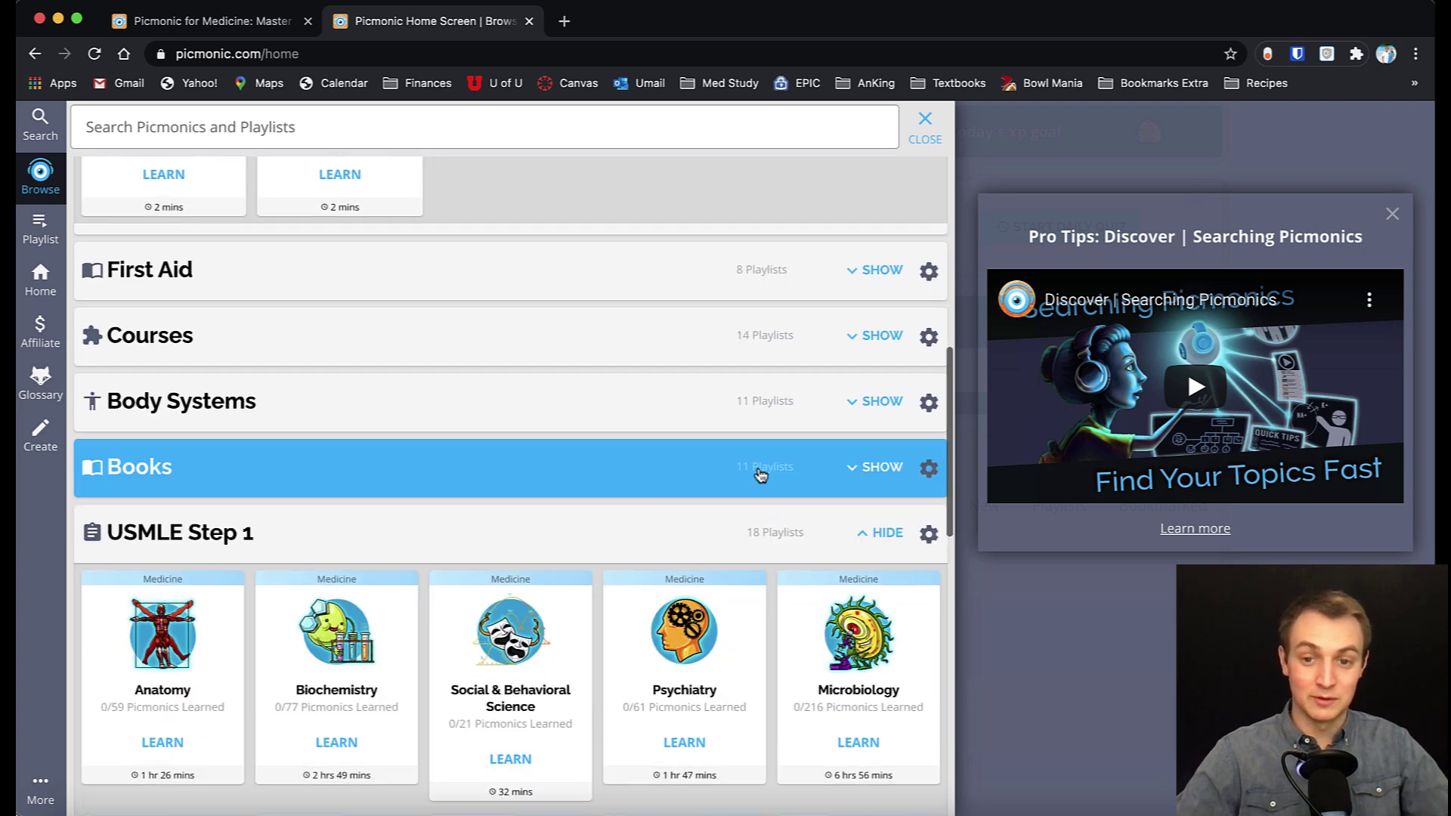
Collapse USMLE Step 1, then expand and collapse the First Aid and Courses sections
click(875, 534)
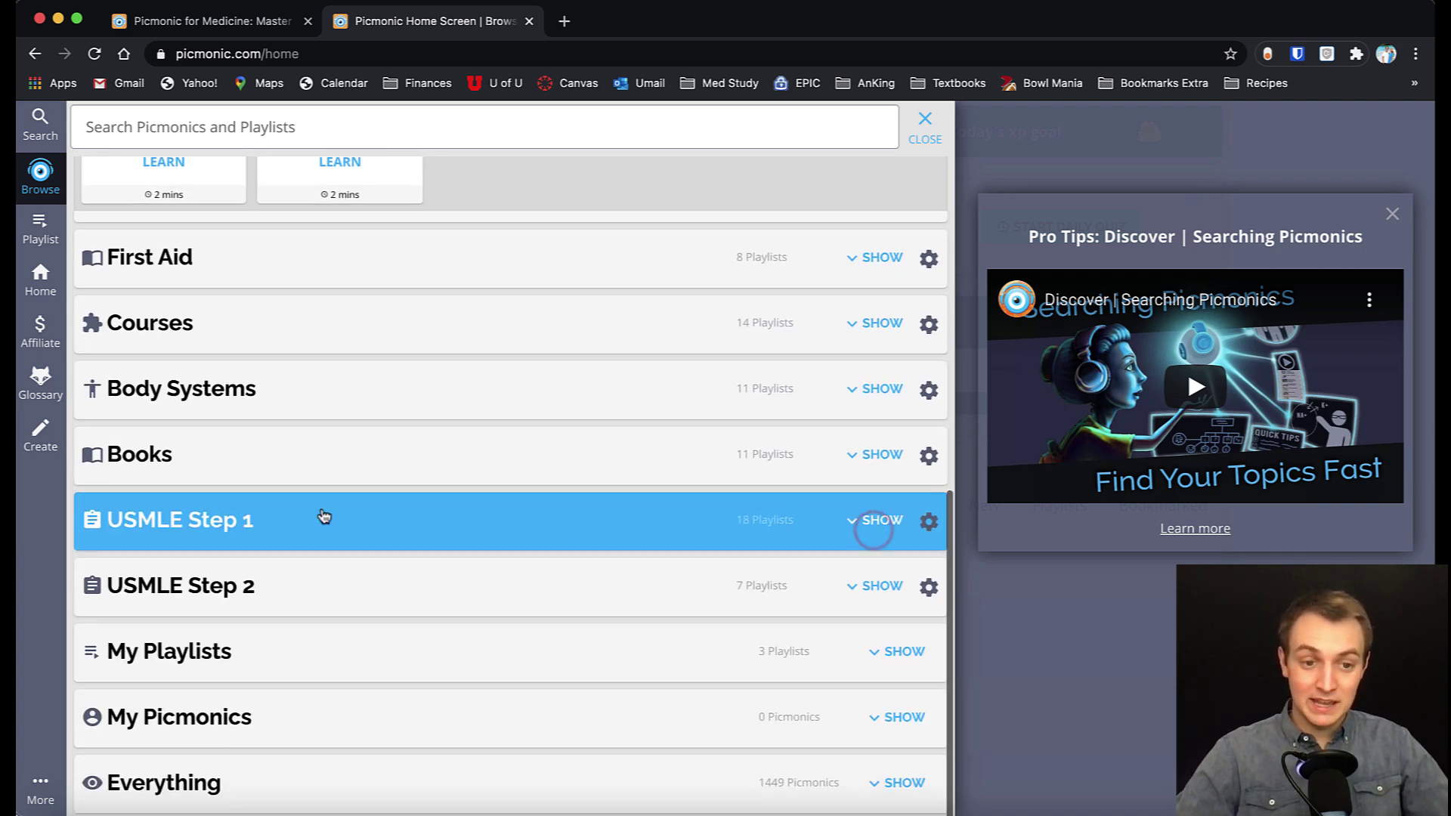
scroll(189, 317, up, 2)
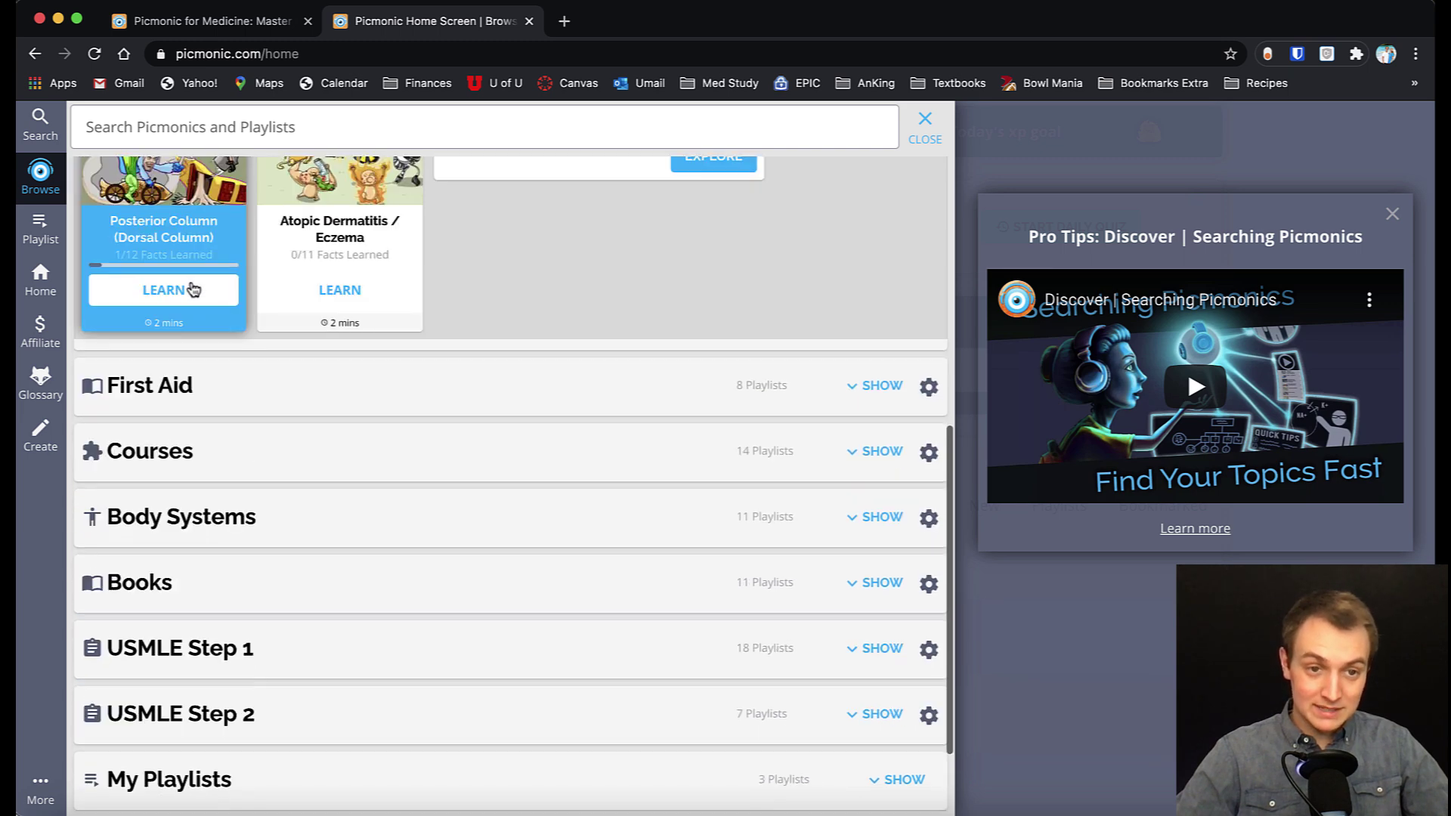
click(877, 387)
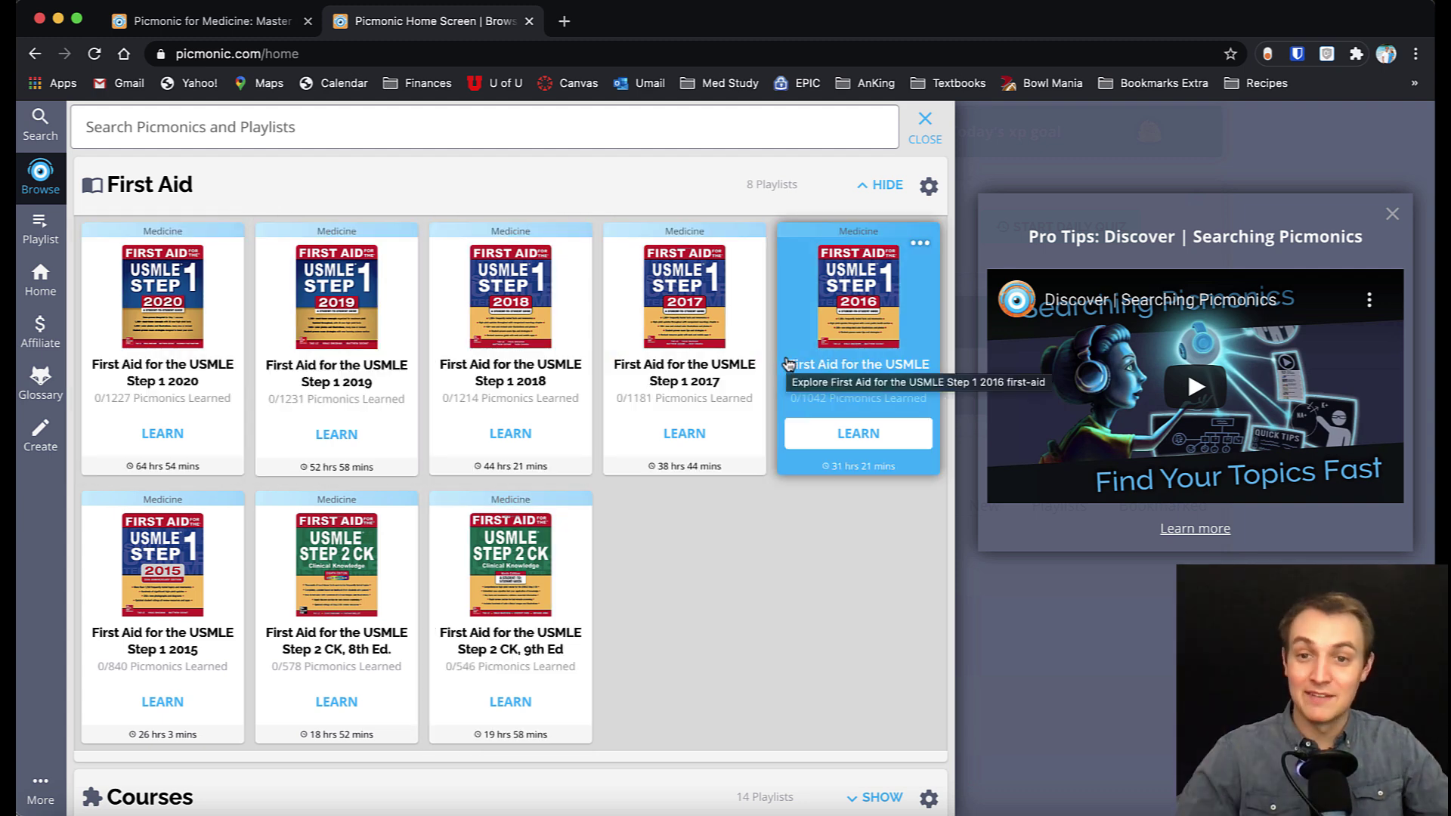
click(884, 183)
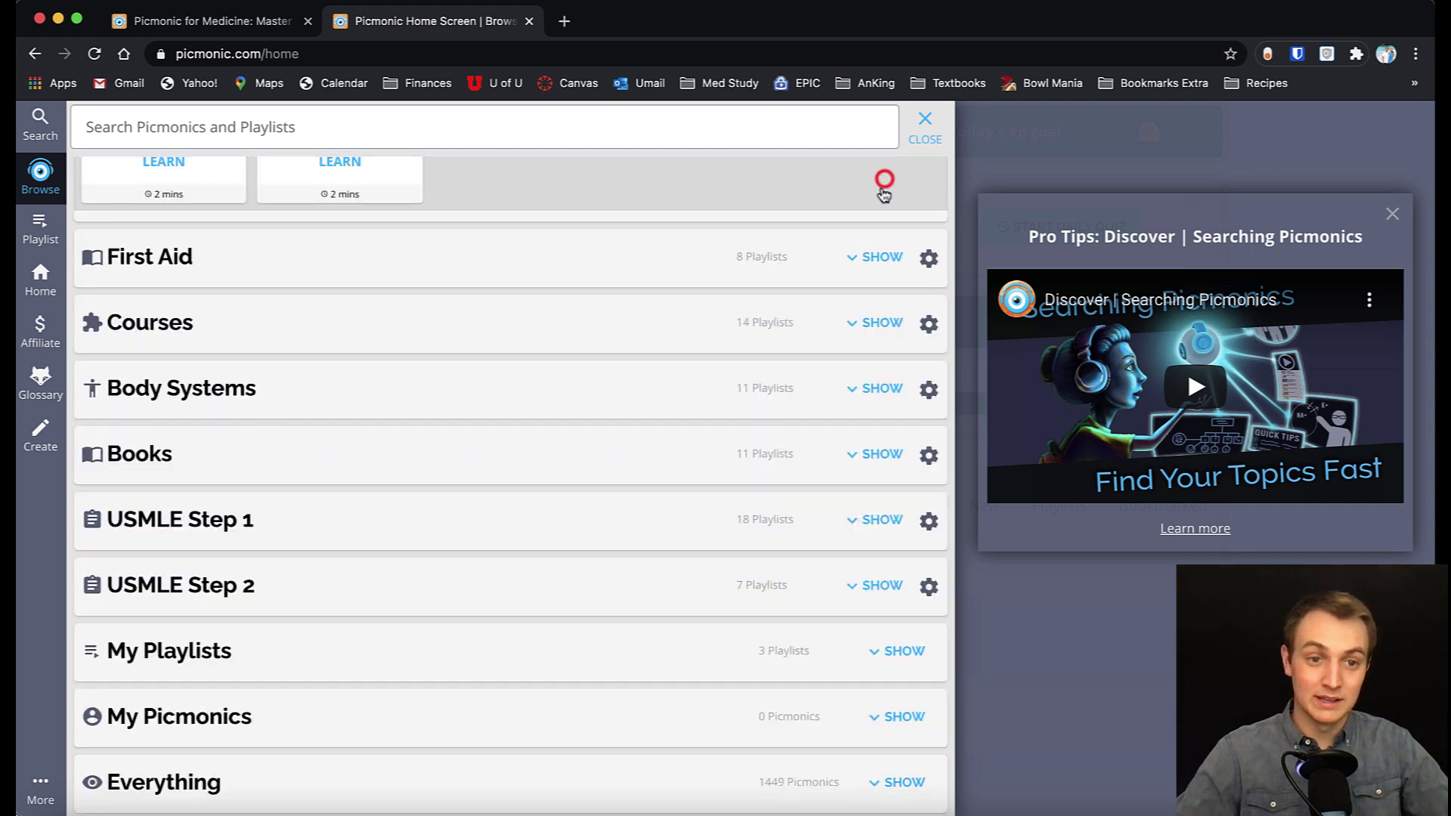
click(877, 323)
scroll(502, 424, down, 2)
scroll(518, 437, up, 2)
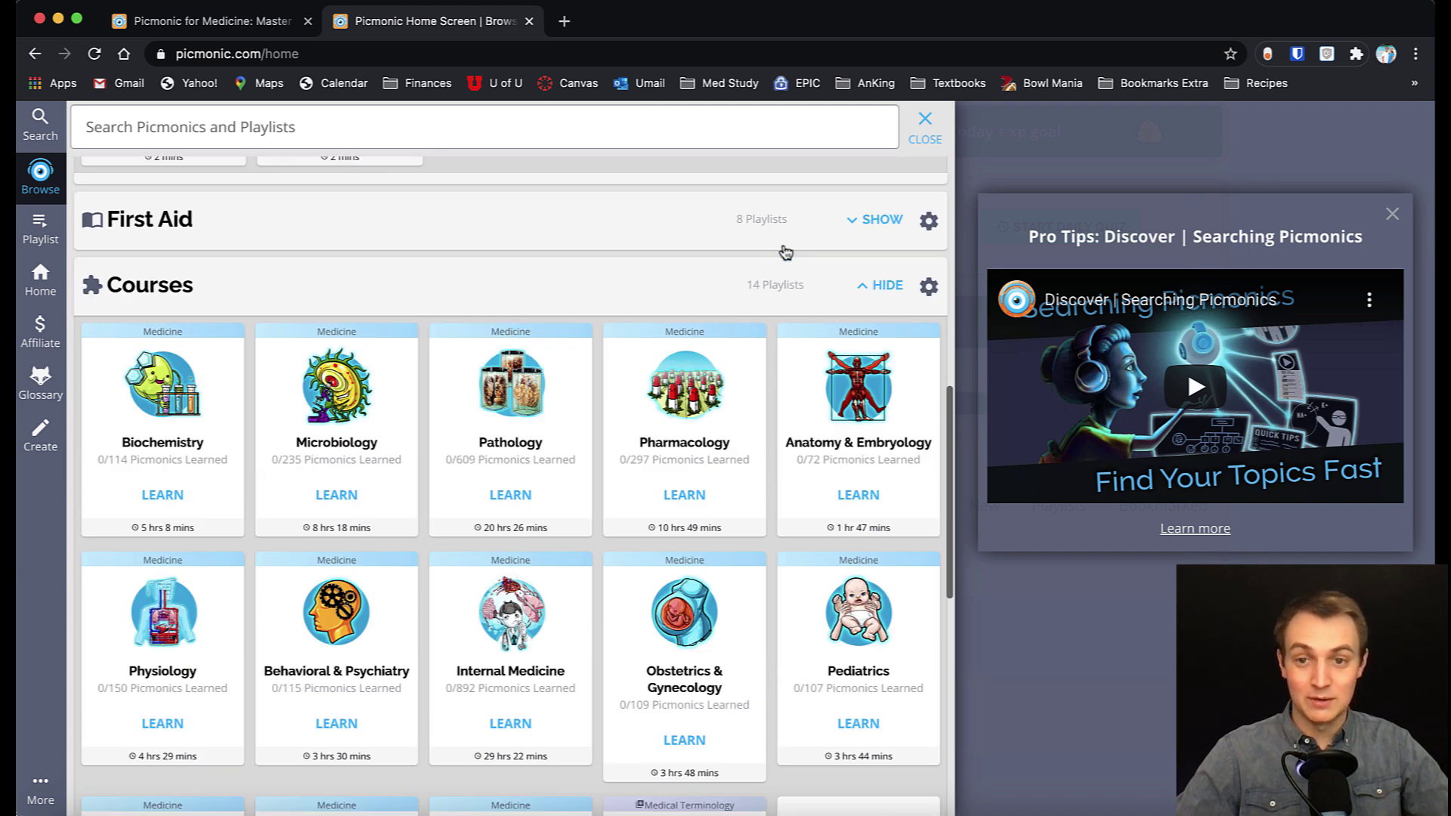
click(879, 283)
Expand Body Systems, open the Hematologic System playlist, then close the library panel
click(860, 391)
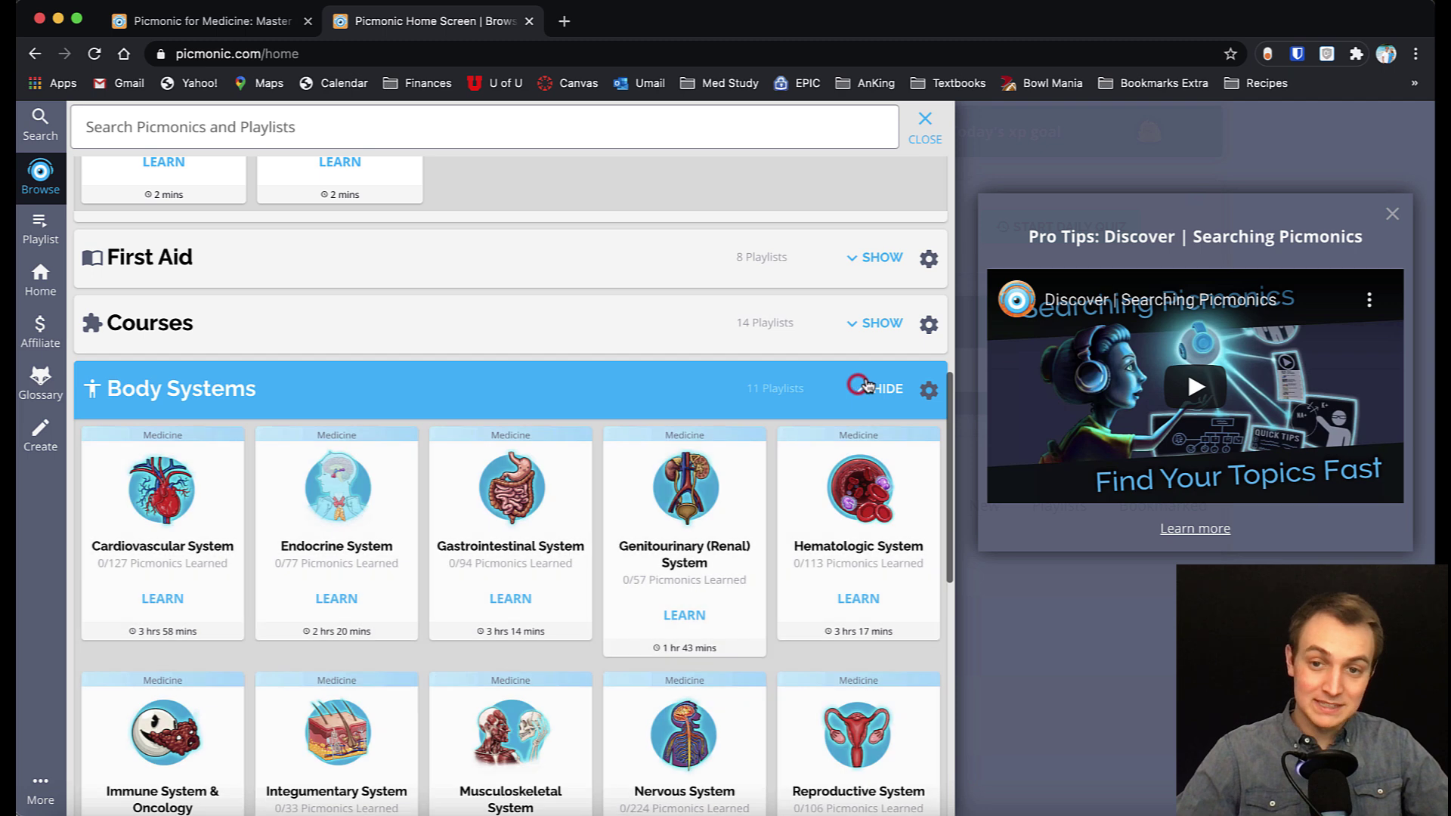
click(868, 379)
click(924, 140)
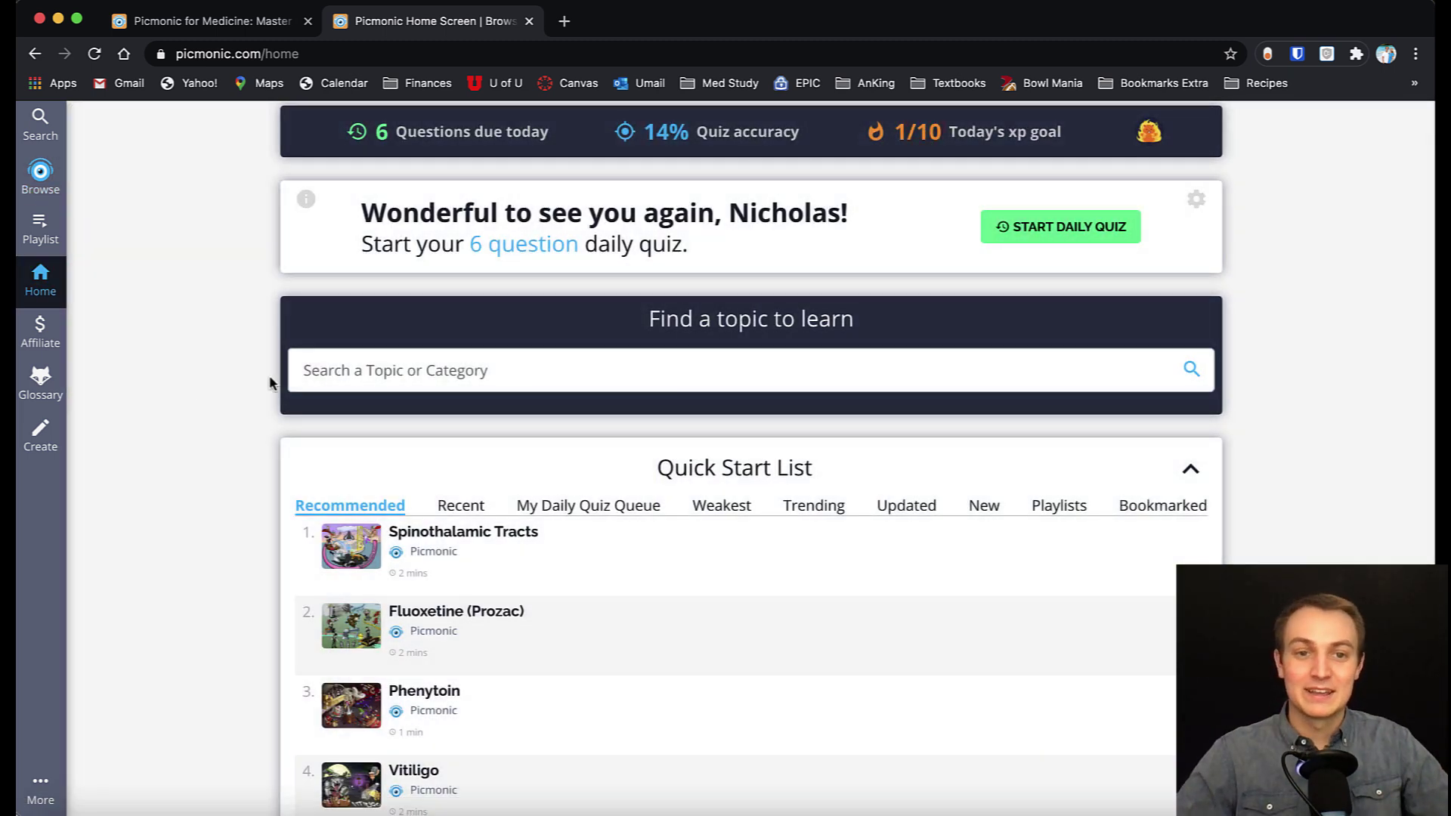
Reopen and close the library, then pick Spinothalamic Tracts from the Quick Start List
click(43, 185)
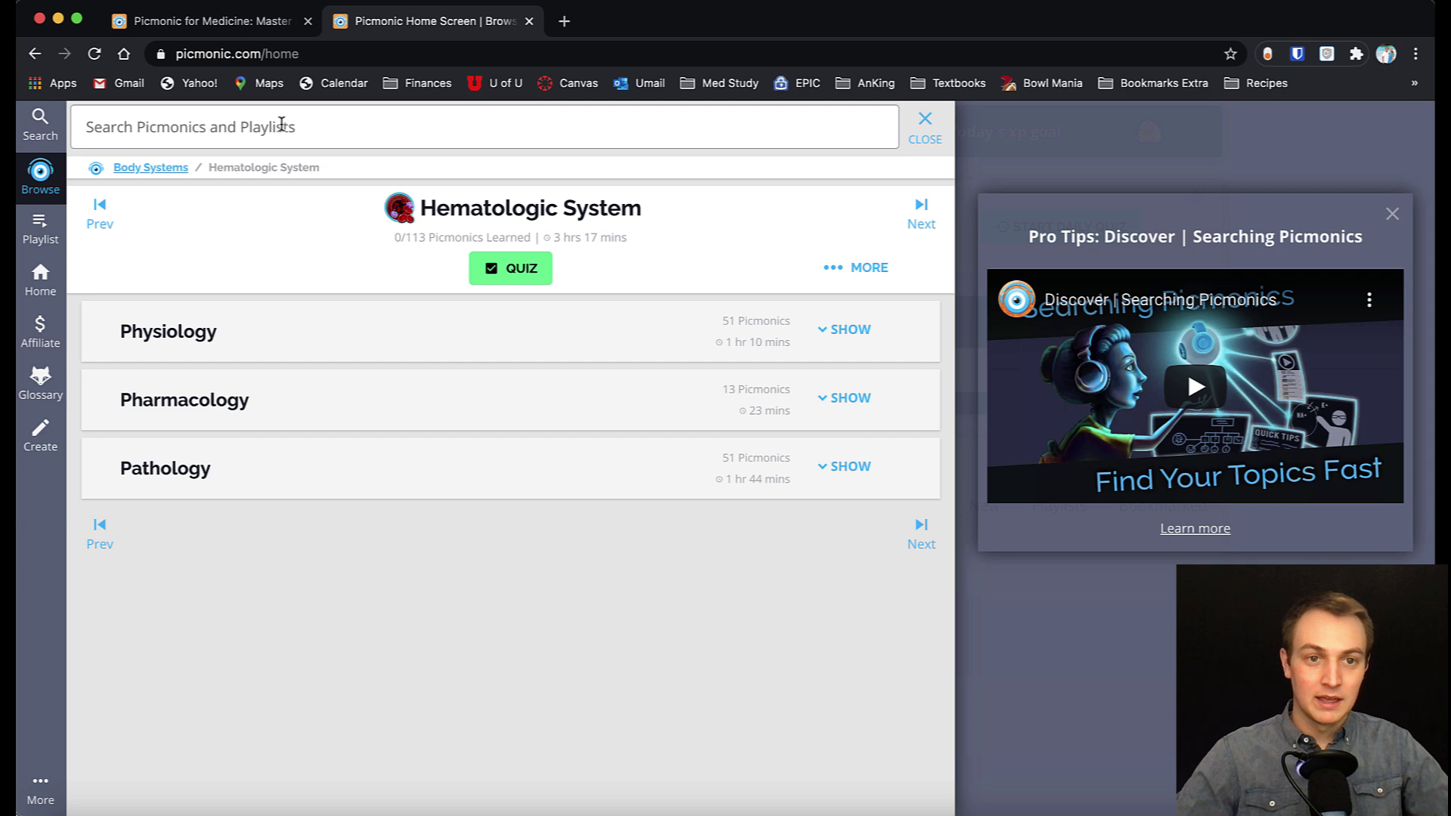
click(914, 137)
scroll(228, 512, down, 1)
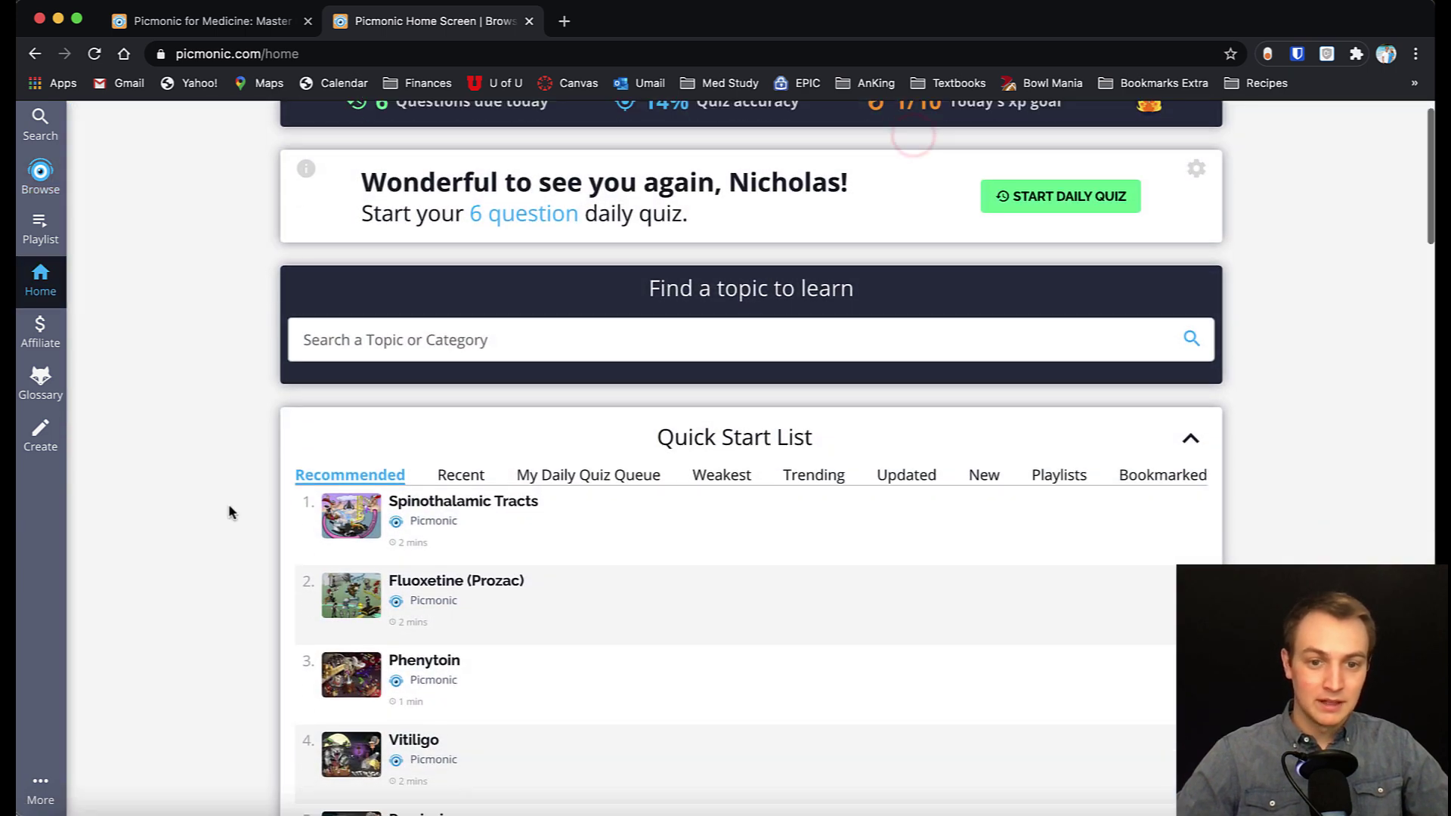
scroll(395, 525, up, 1)
click(395, 525)
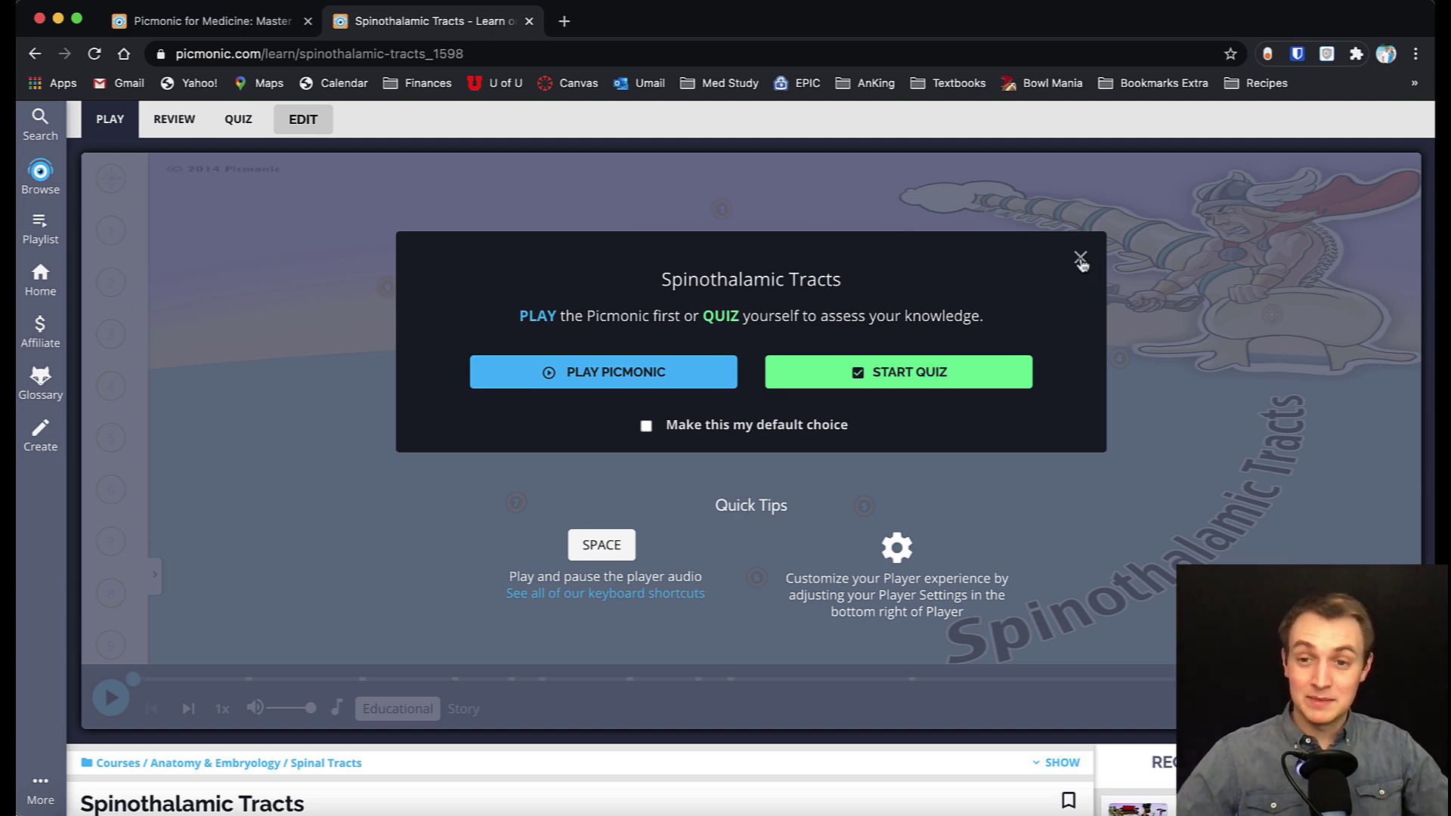
Dismiss the play-or-quiz prompt, play Spinothalamic Tracts up to the Pain fact, then switch to Anki
click(1080, 259)
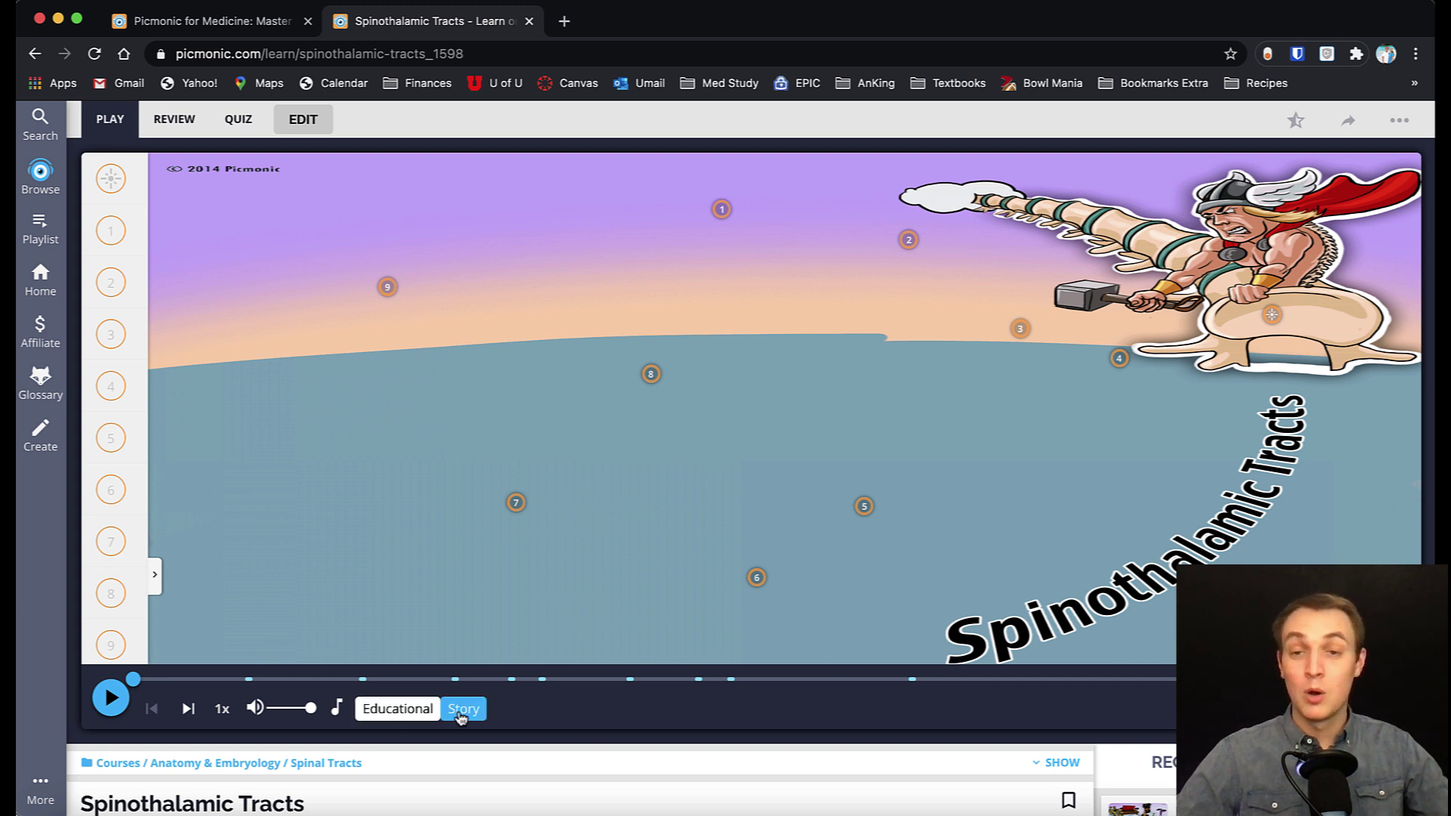
click(110, 699)
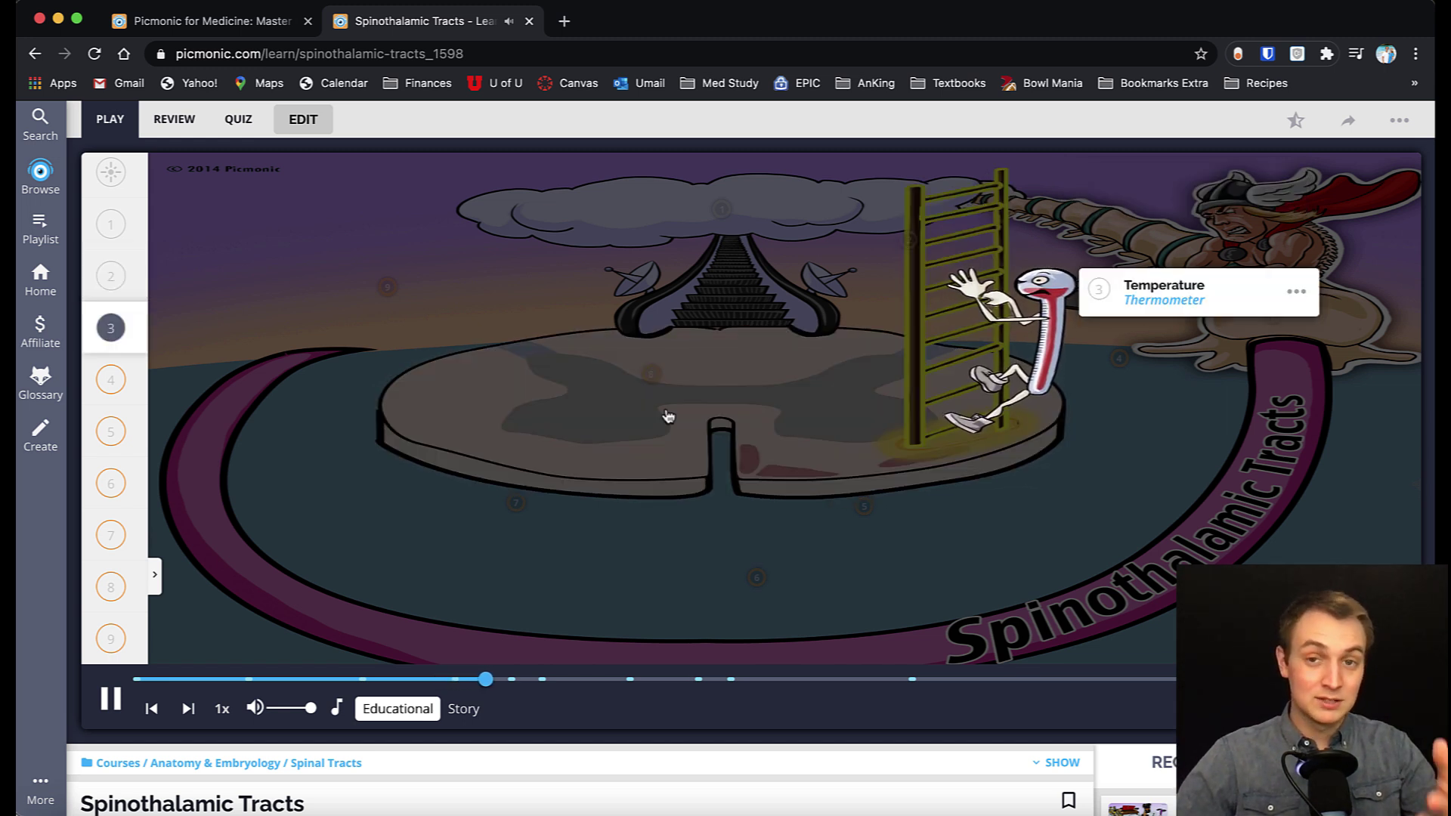
click(111, 703)
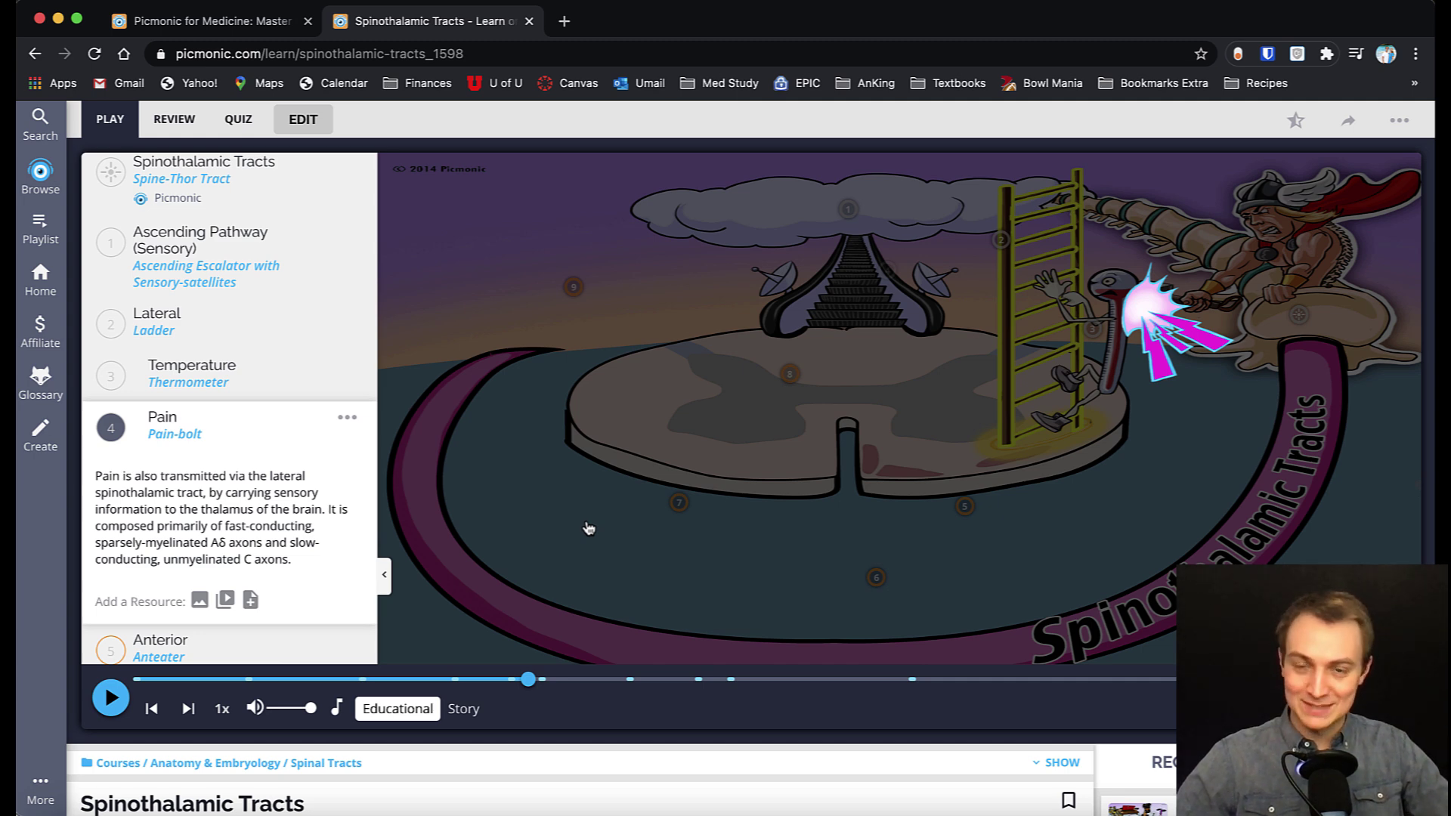
key(super+Tab)
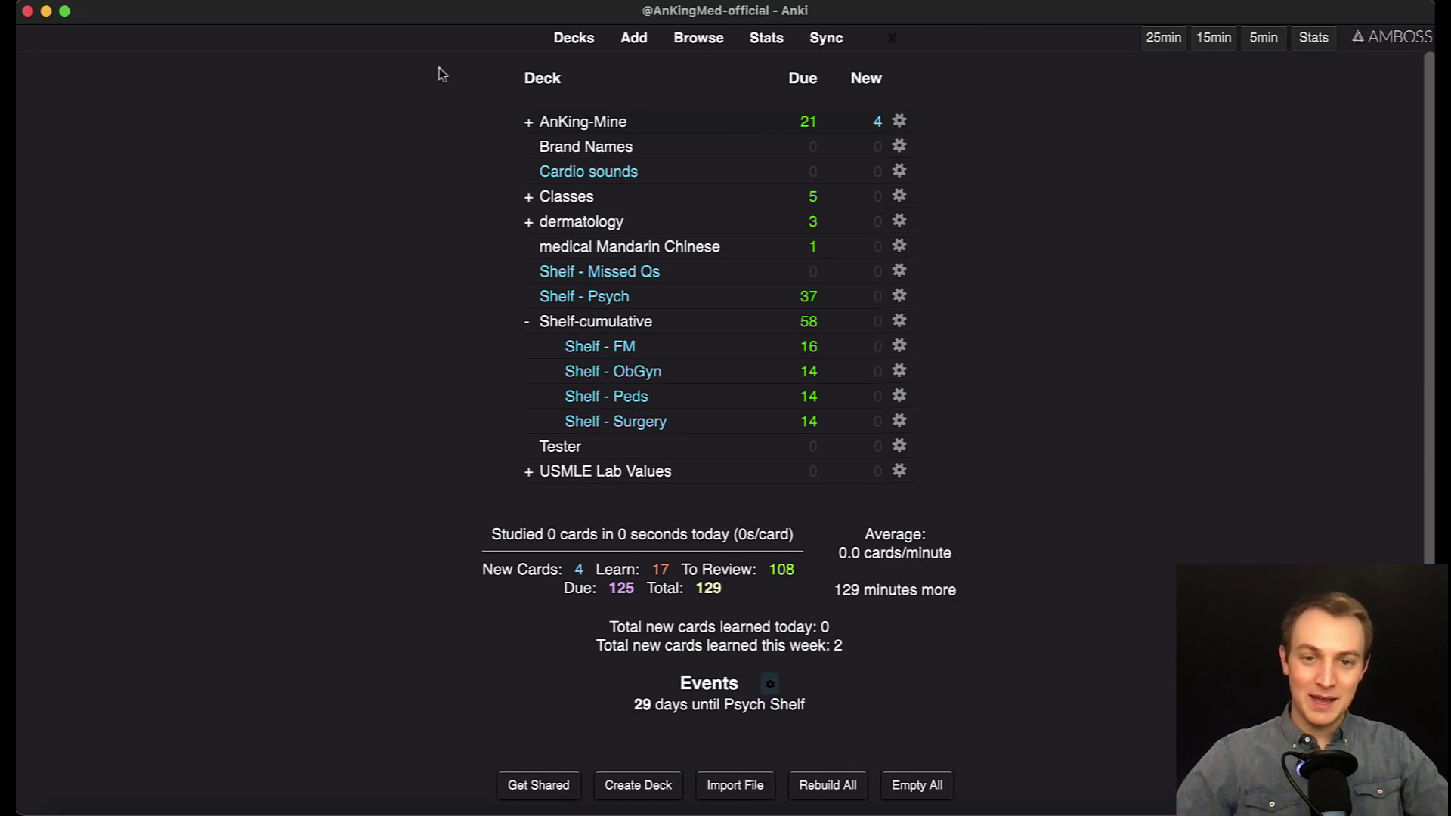
Start reviewing the AnKing-Mine deck and reveal the first card's answer
click(596, 123)
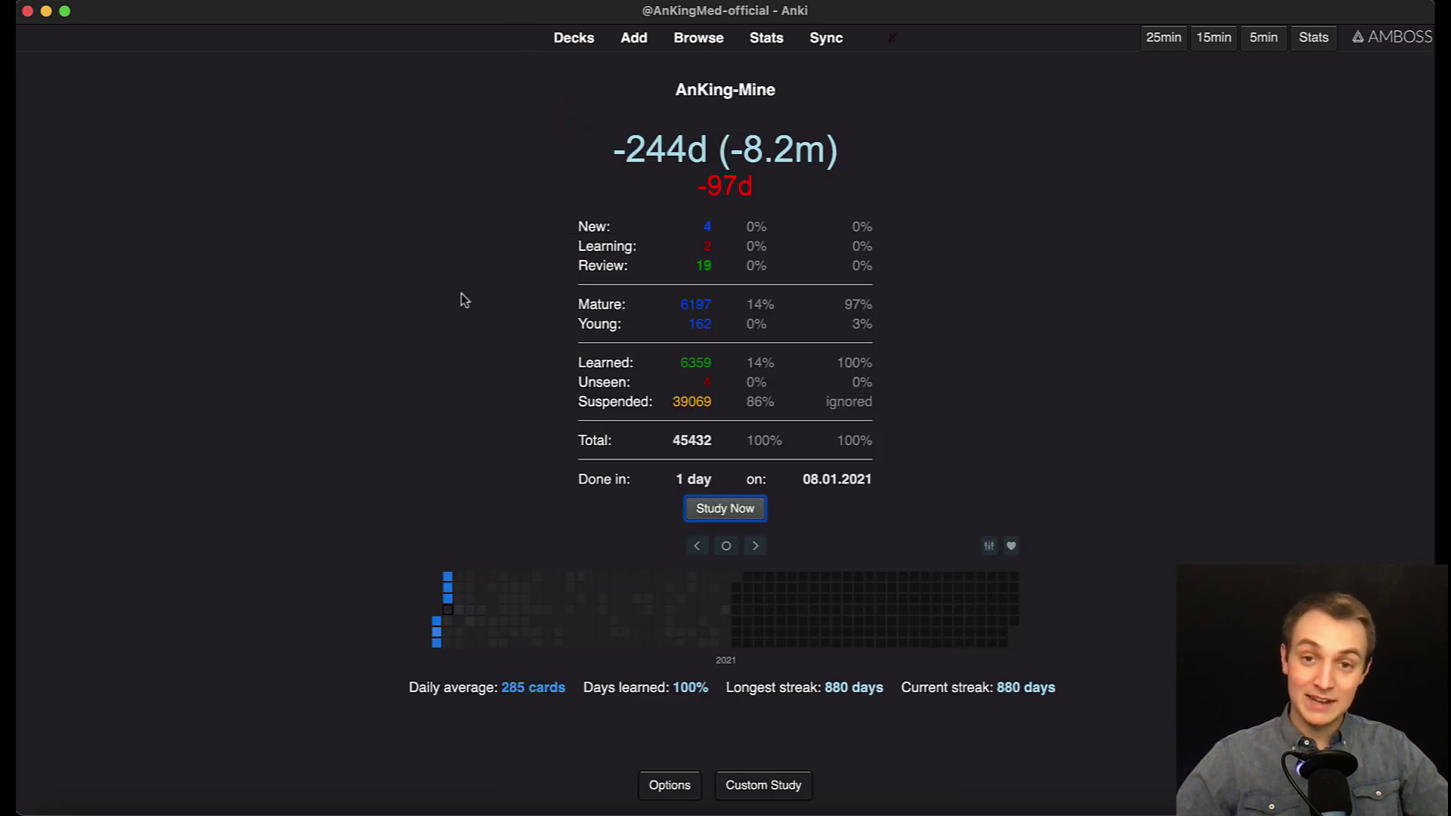
key(s)
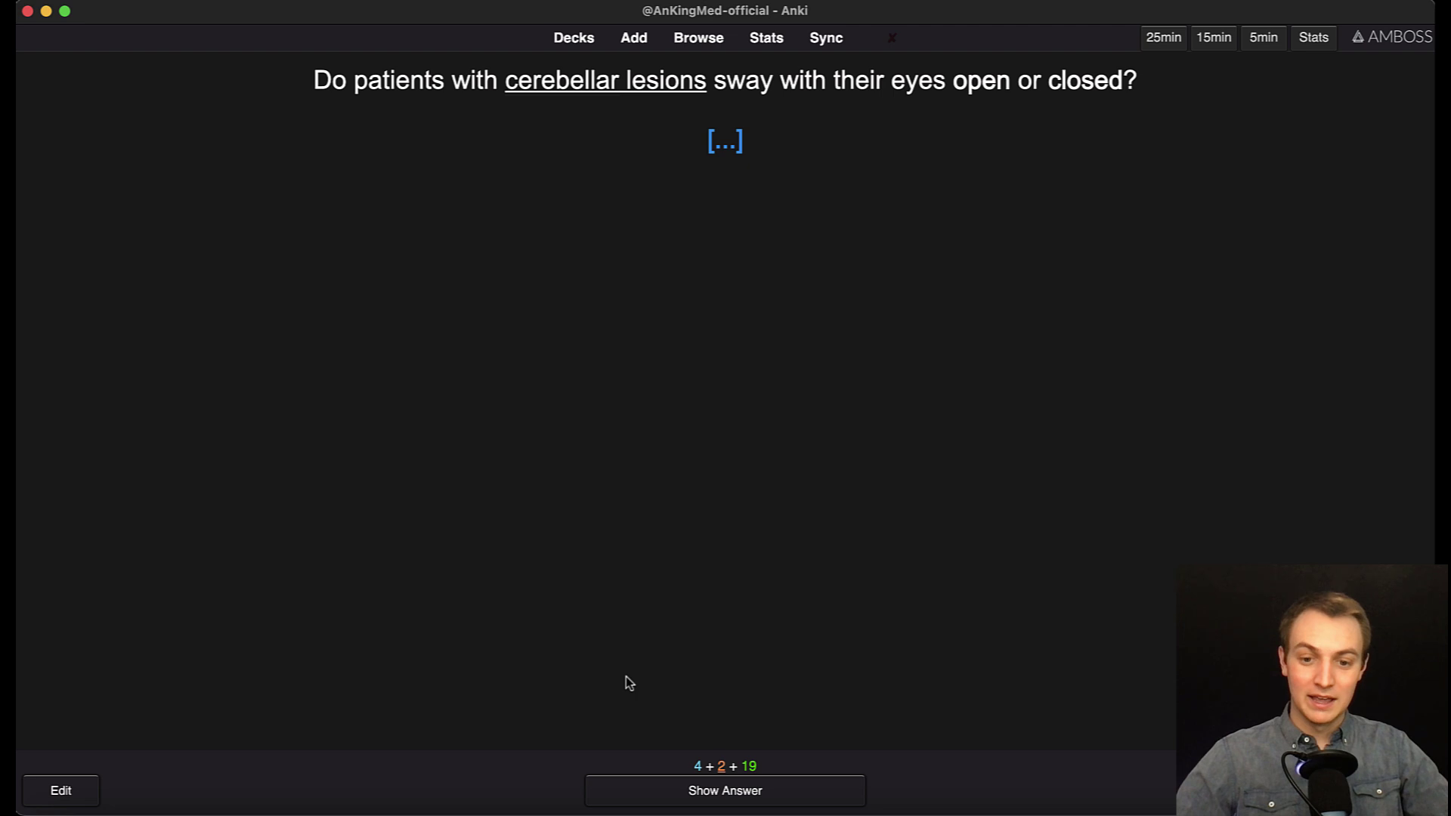
click(678, 776)
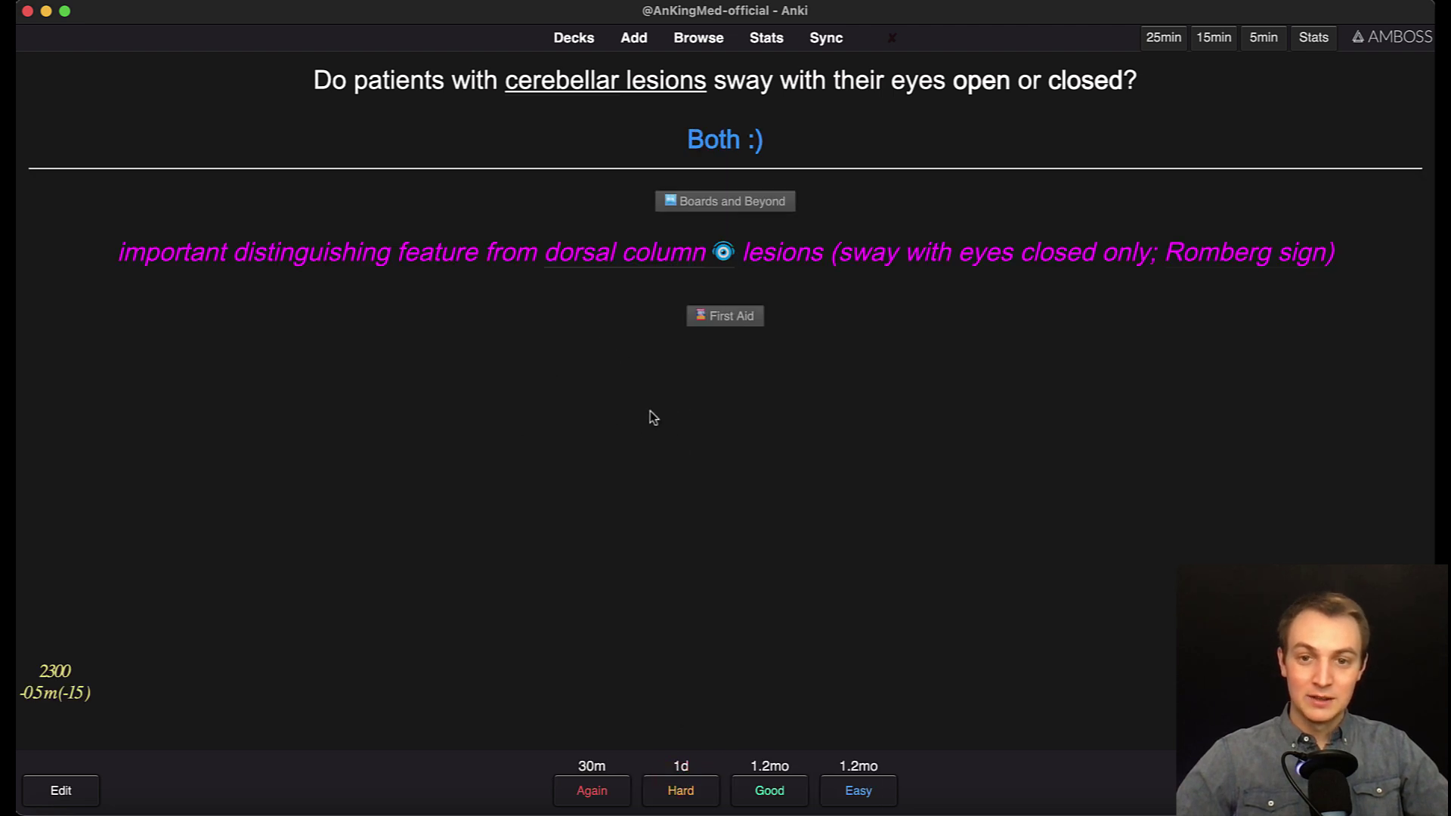
Scroll through the Picmonic Posterior Column preview's video link and recommended tiles, then dismiss it
mouse_move(721, 254)
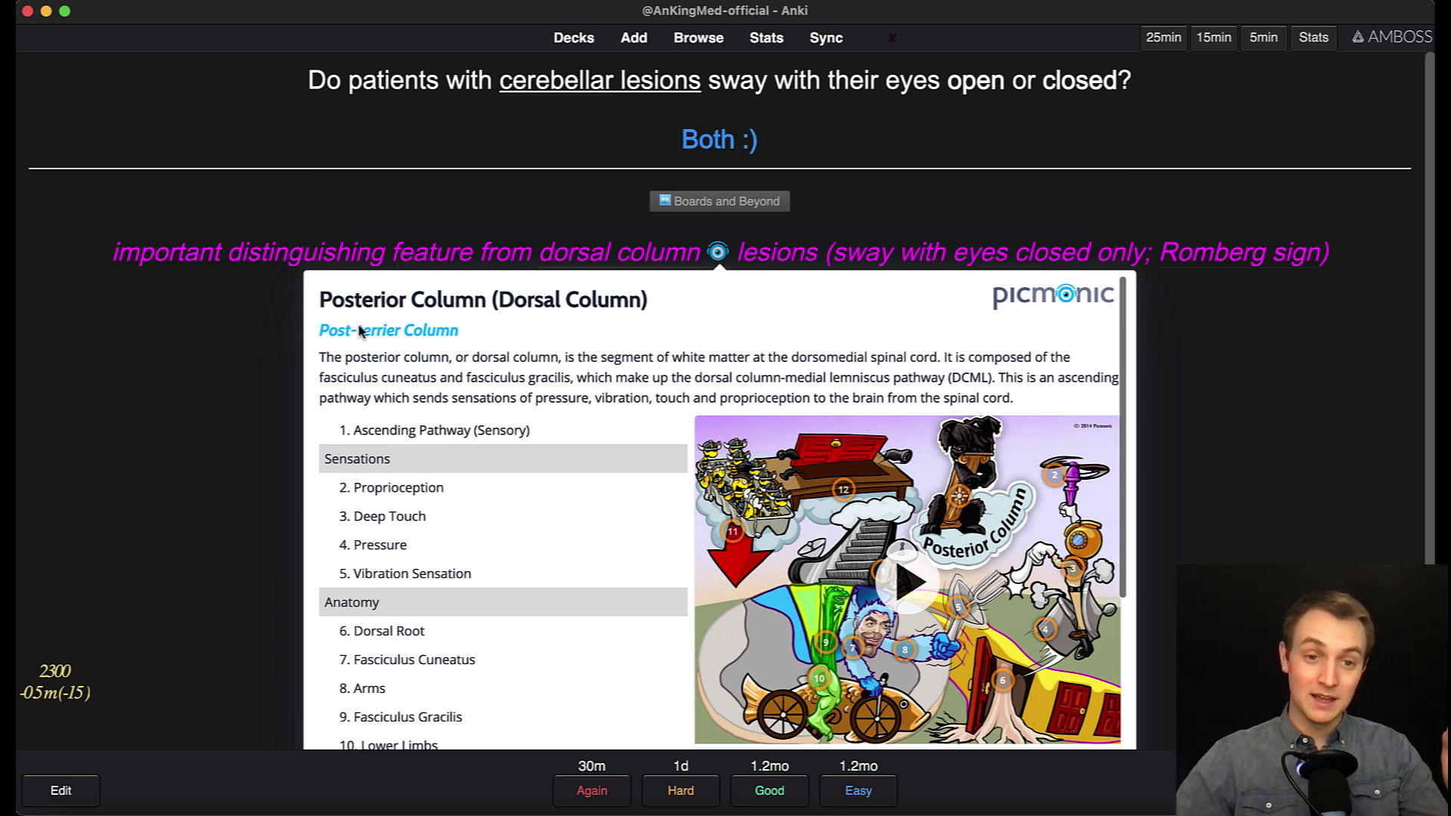
scroll(623, 342, down, 3)
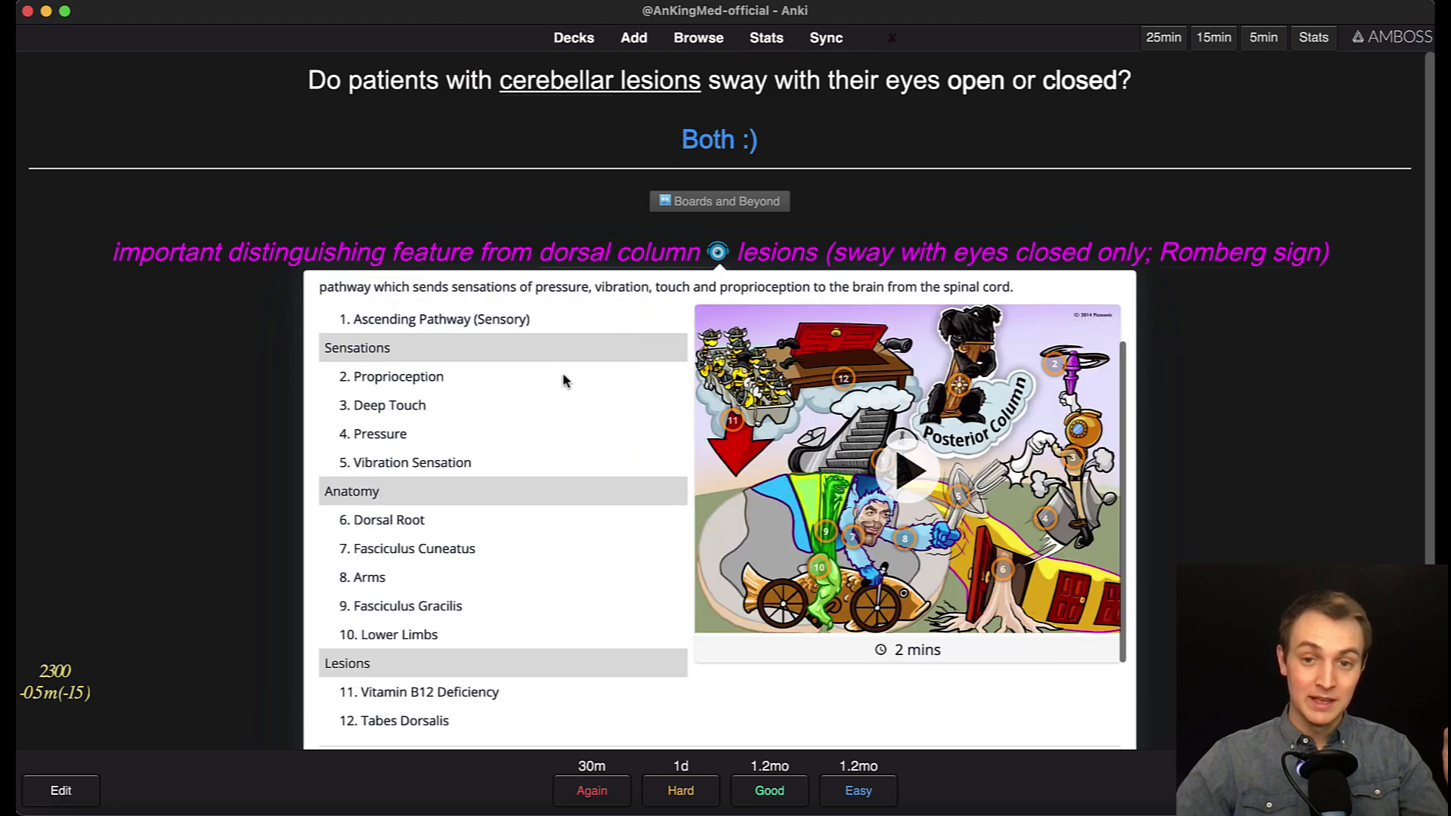
scroll(566, 382, down, 5)
scroll(393, 482, up, 7)
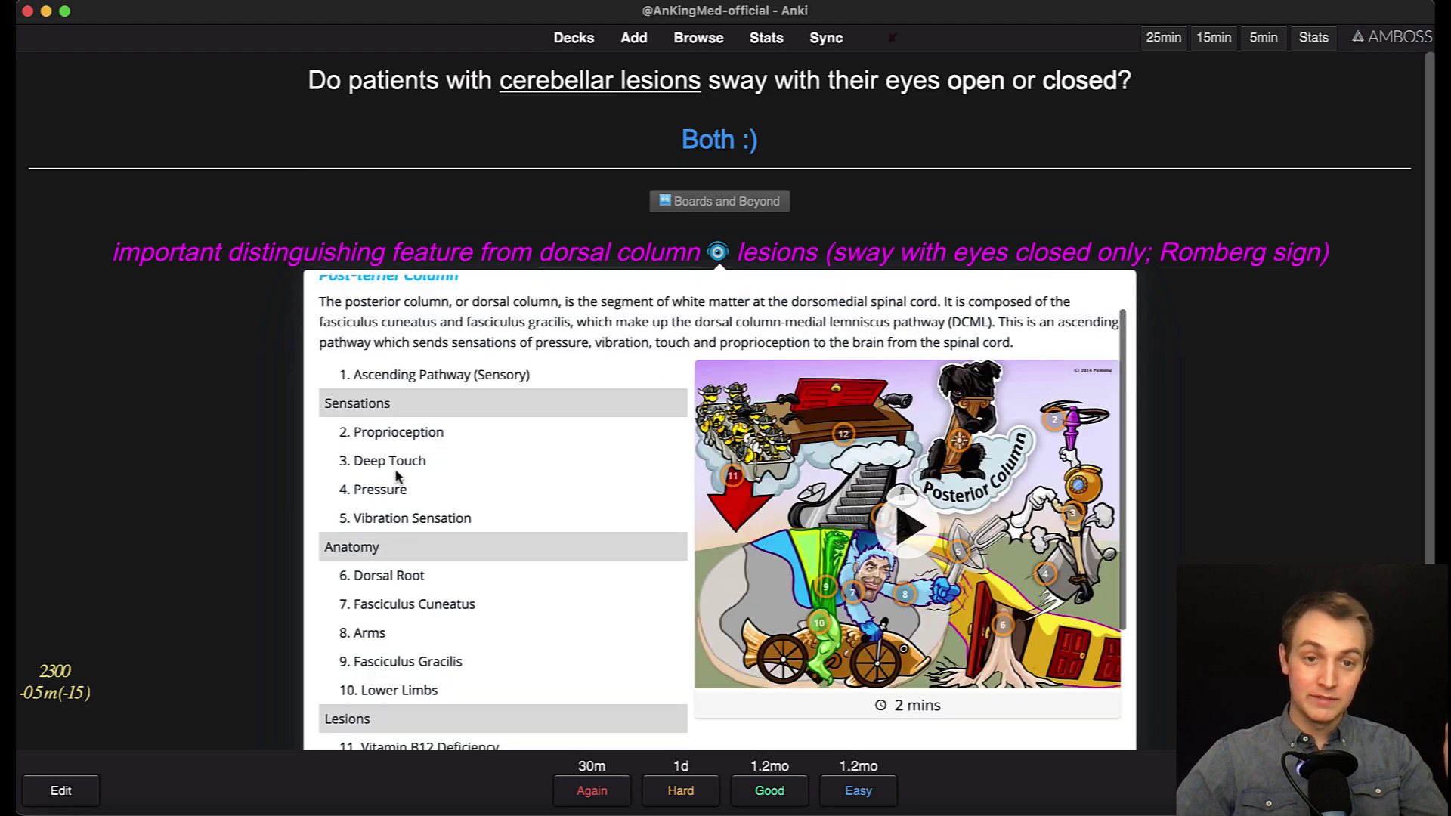
scroll(412, 505, down, 2)
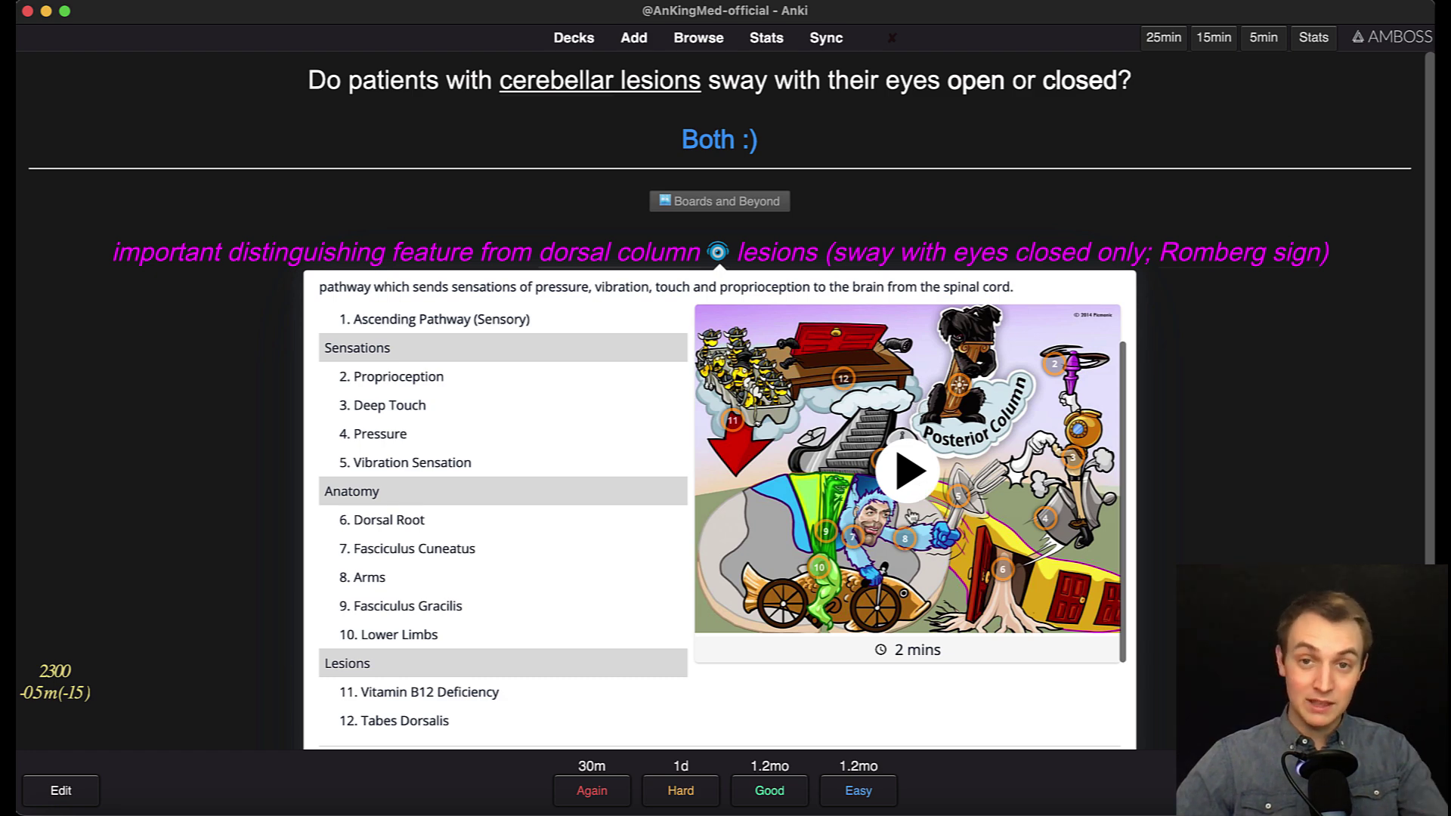
scroll(913, 516, down, 5)
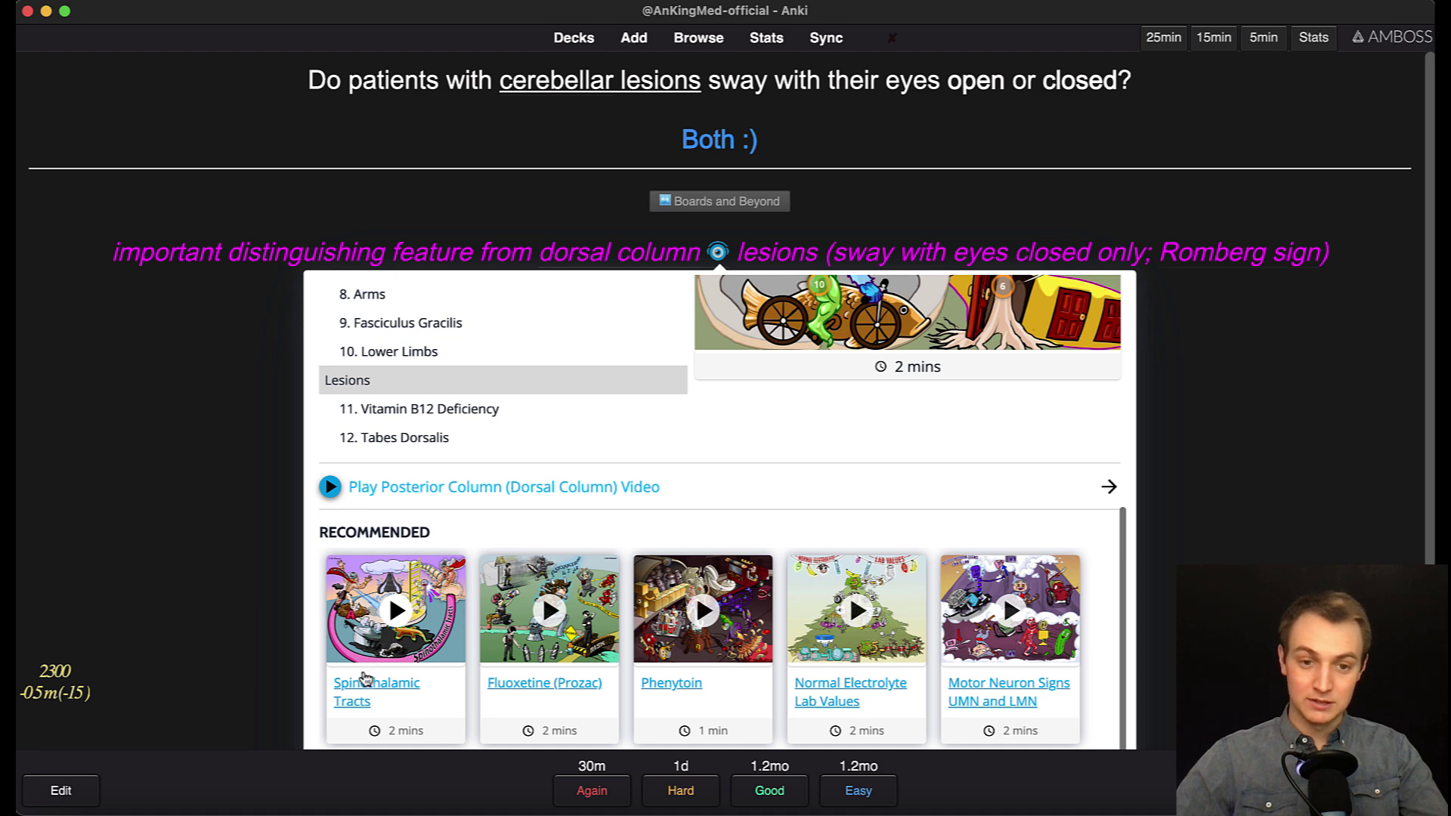
scroll(740, 562, up, 5)
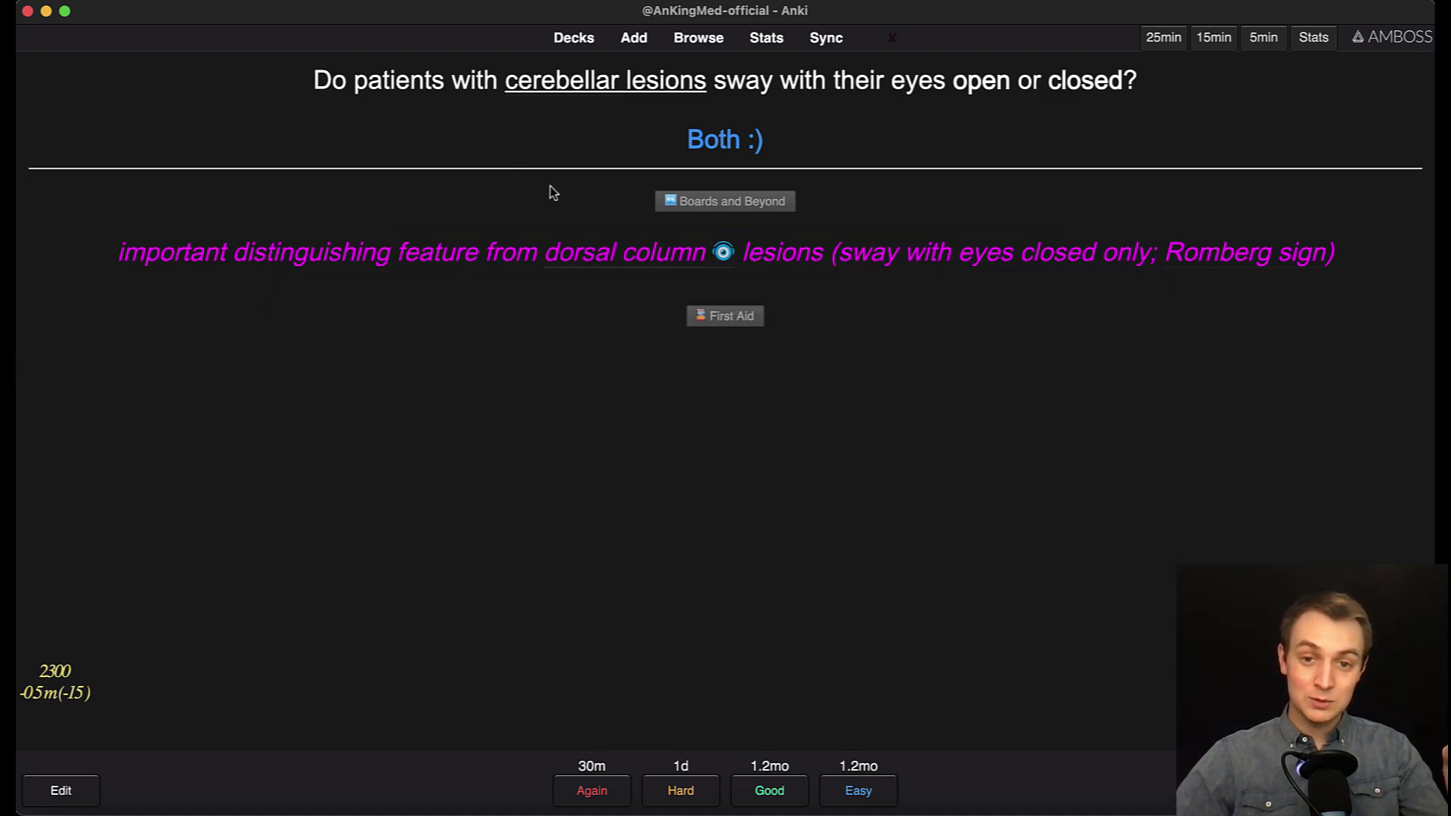
mouse_move(612, 254)
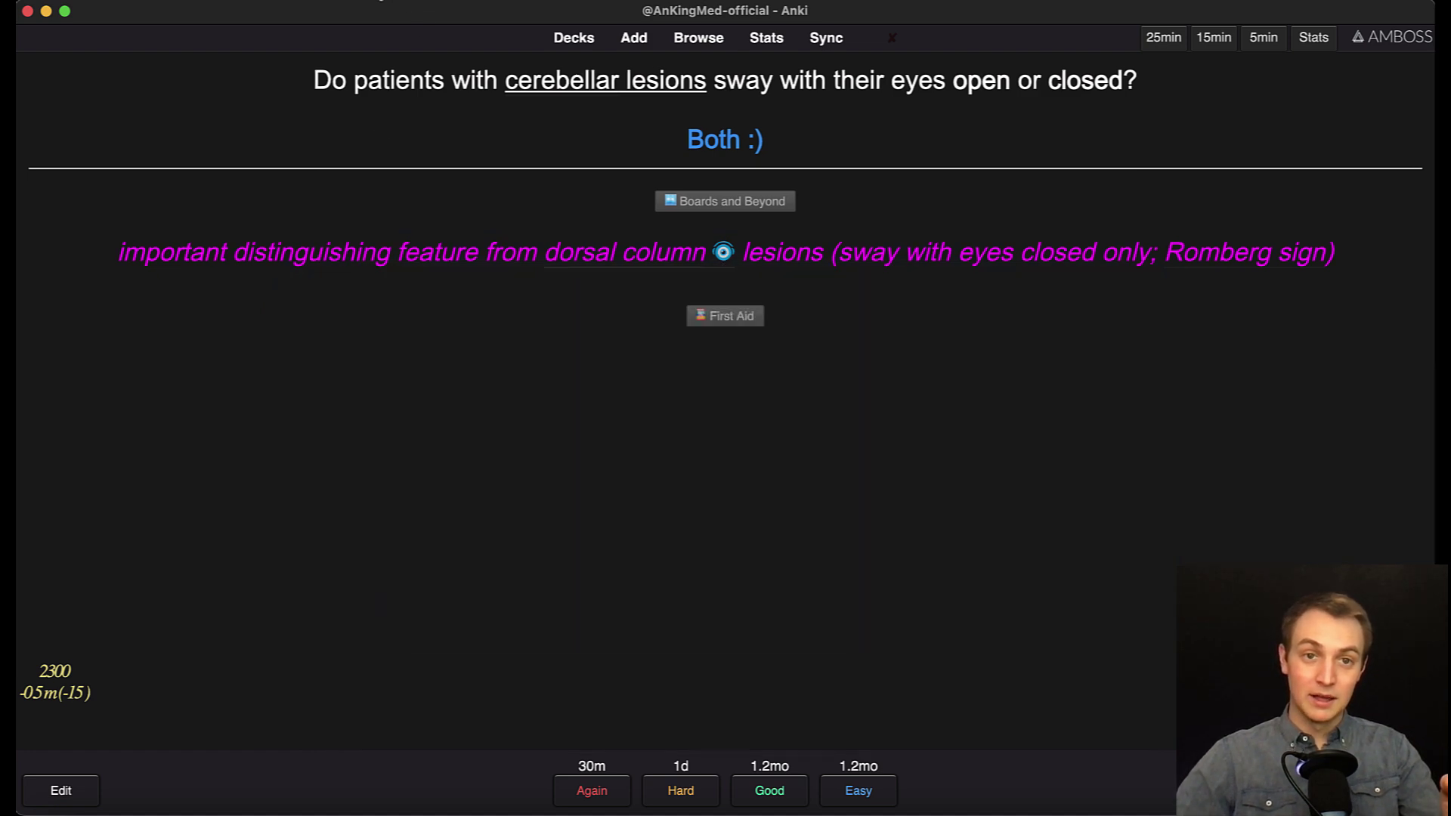
Open Tools > Add-ons, filter for 'picm', and select the Picmonic Anki Add-On
click(416, 2)
click(444, 136)
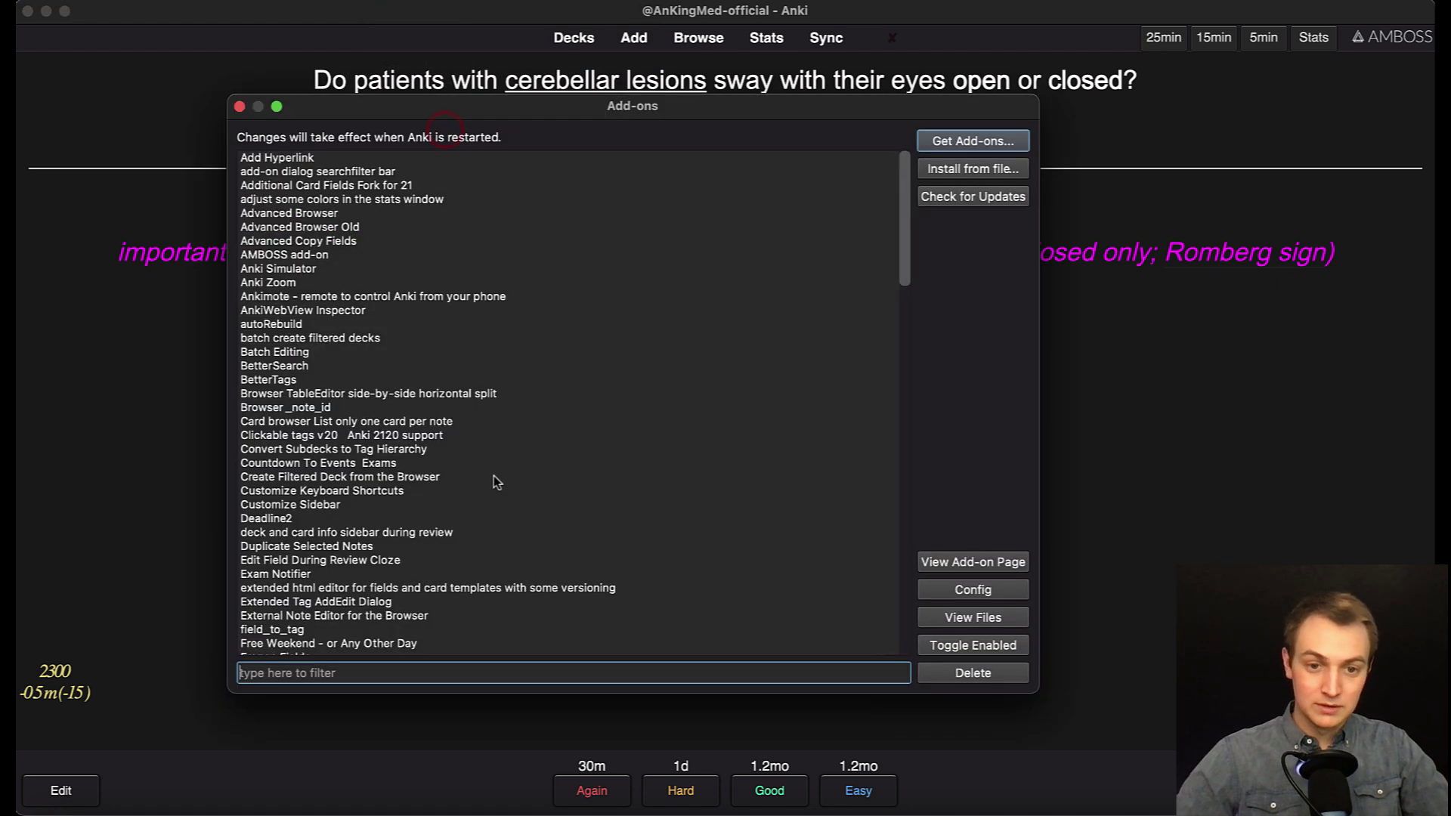
text(picm)
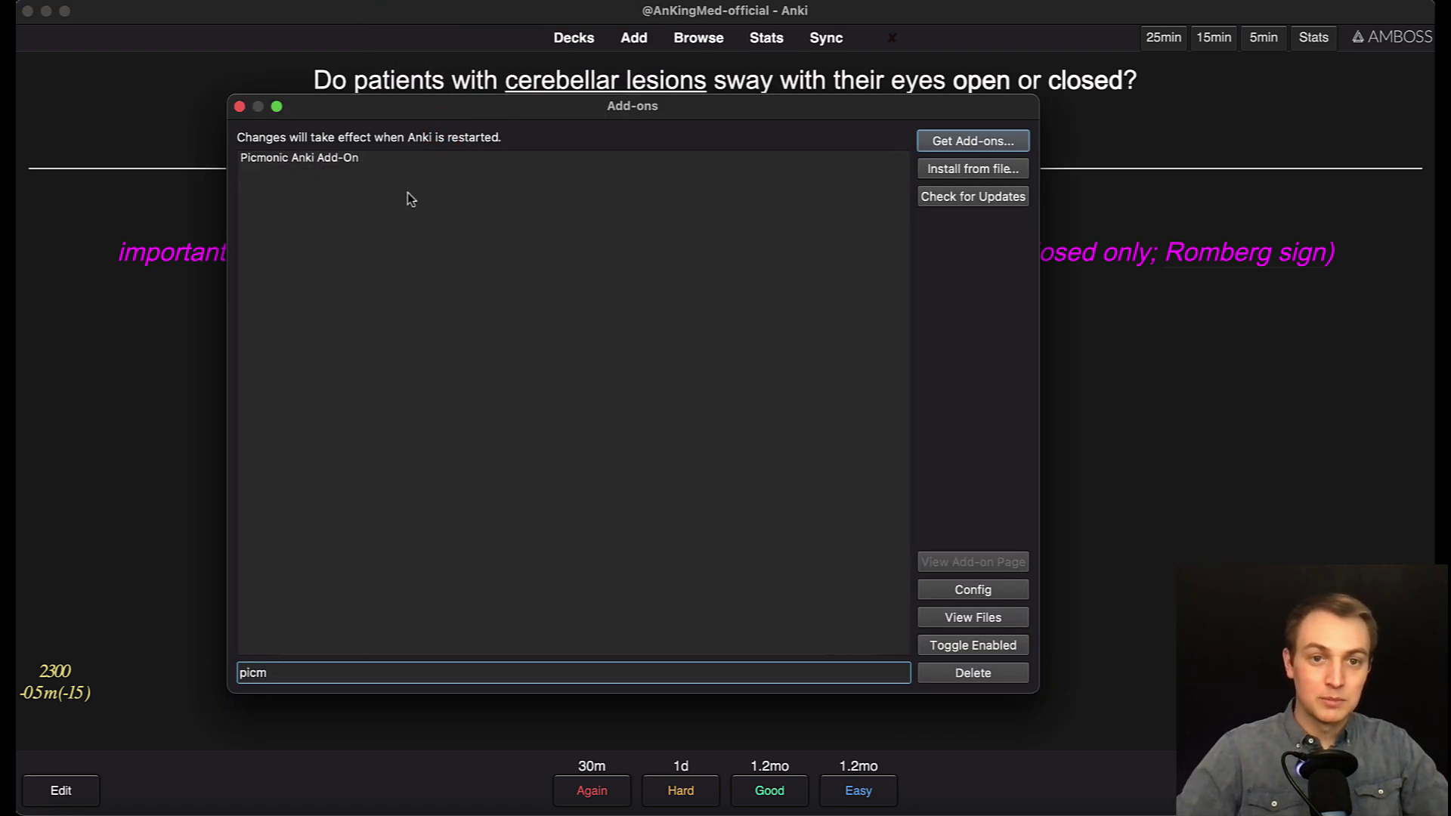
click(401, 156)
In its Config, change whenPopupConflictsShowPicmonicEye to true, revert it to false, and close
click(986, 591)
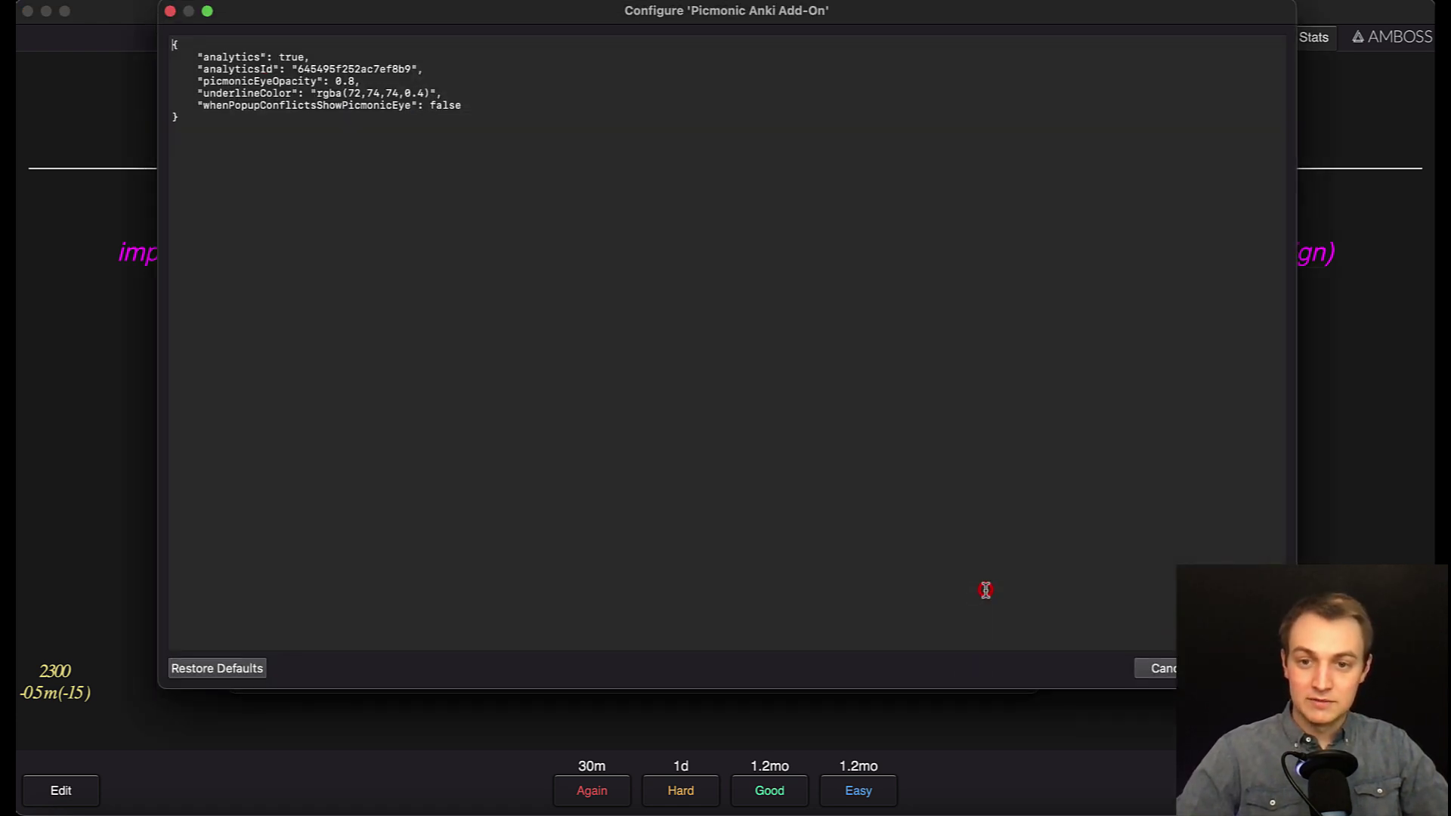
drag(200, 106, 433, 110)
click(355, 109)
text(true)
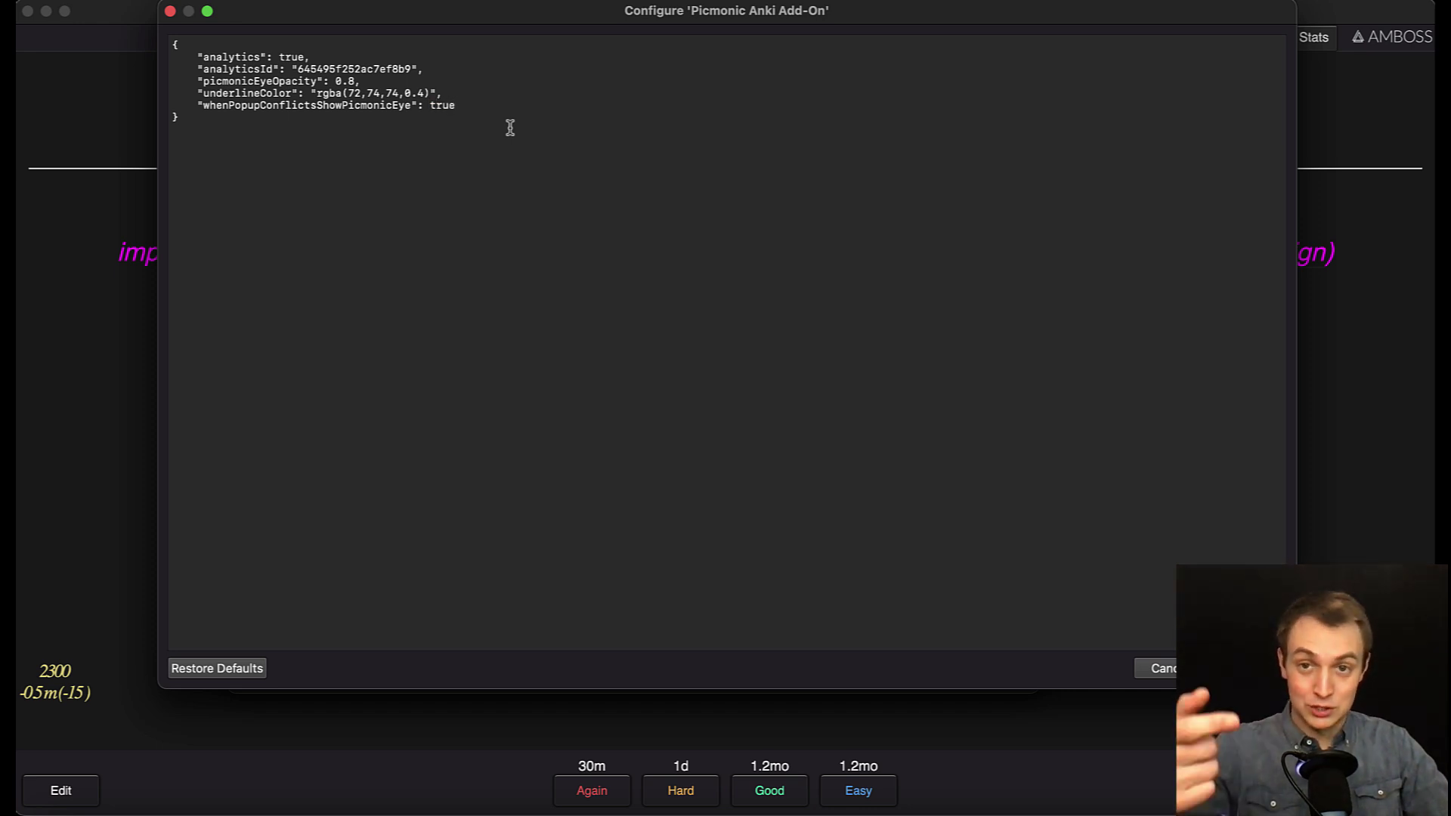
key(BackSpace)
key(BackSpace)
key(BackSpace)
key(BackSpace)
text(false)
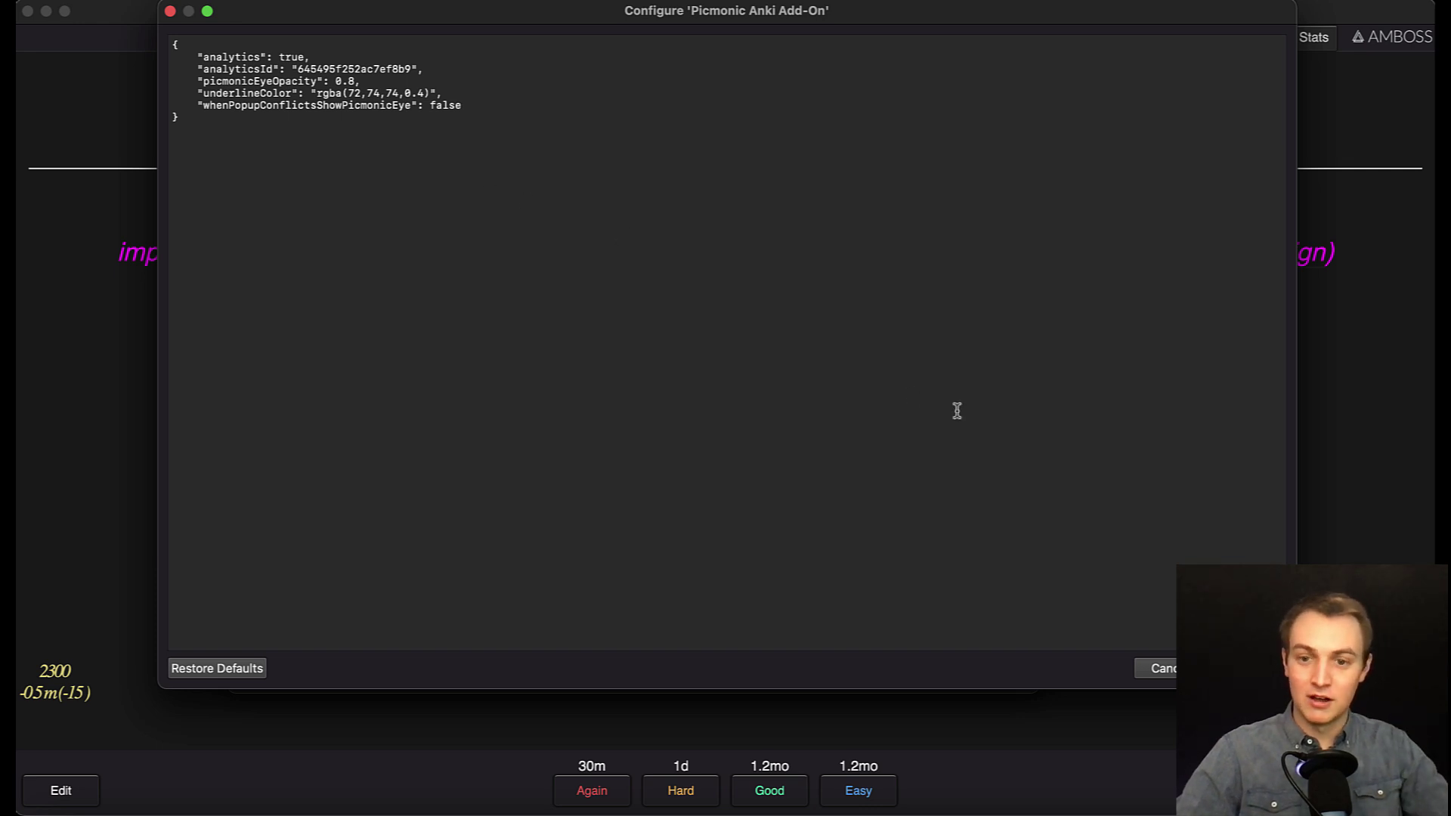
key(Escape)
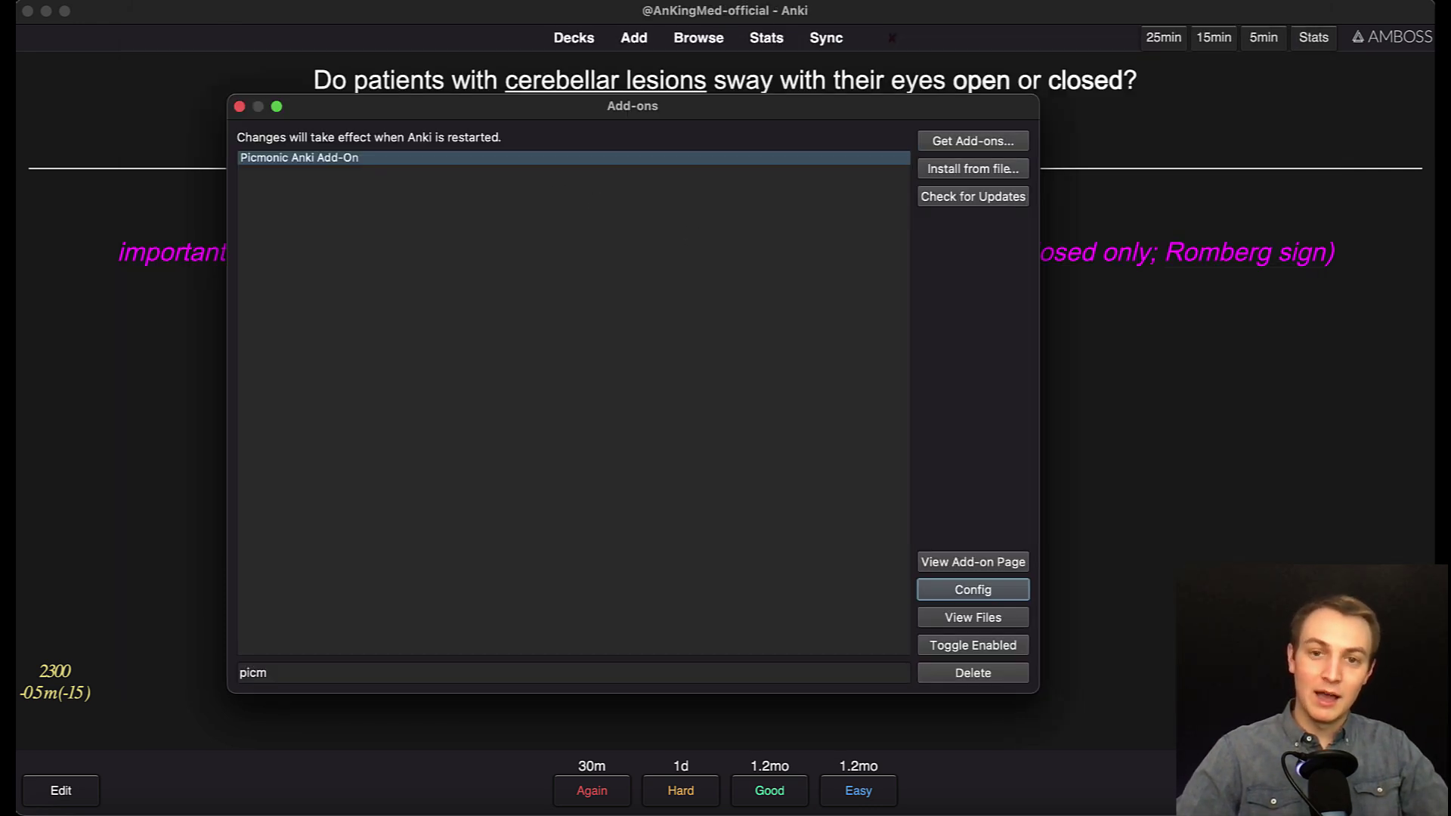
Close Anki's Add-ons window and switch back to Chrome's Spinothalamic Tracts page at the Pain fact
click(235, 106)
mouse_move(572, 251)
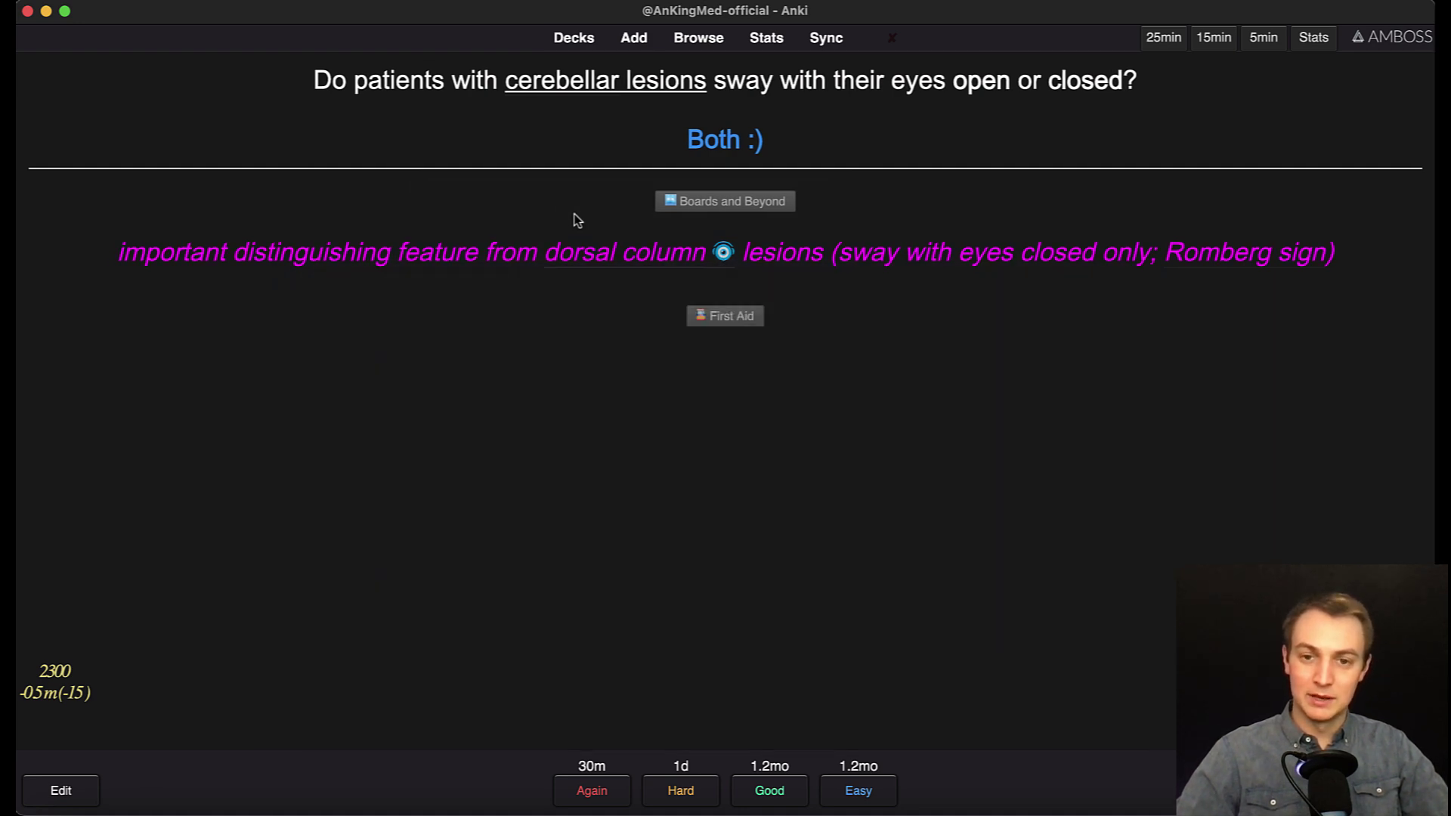
mouse_move(745, 260)
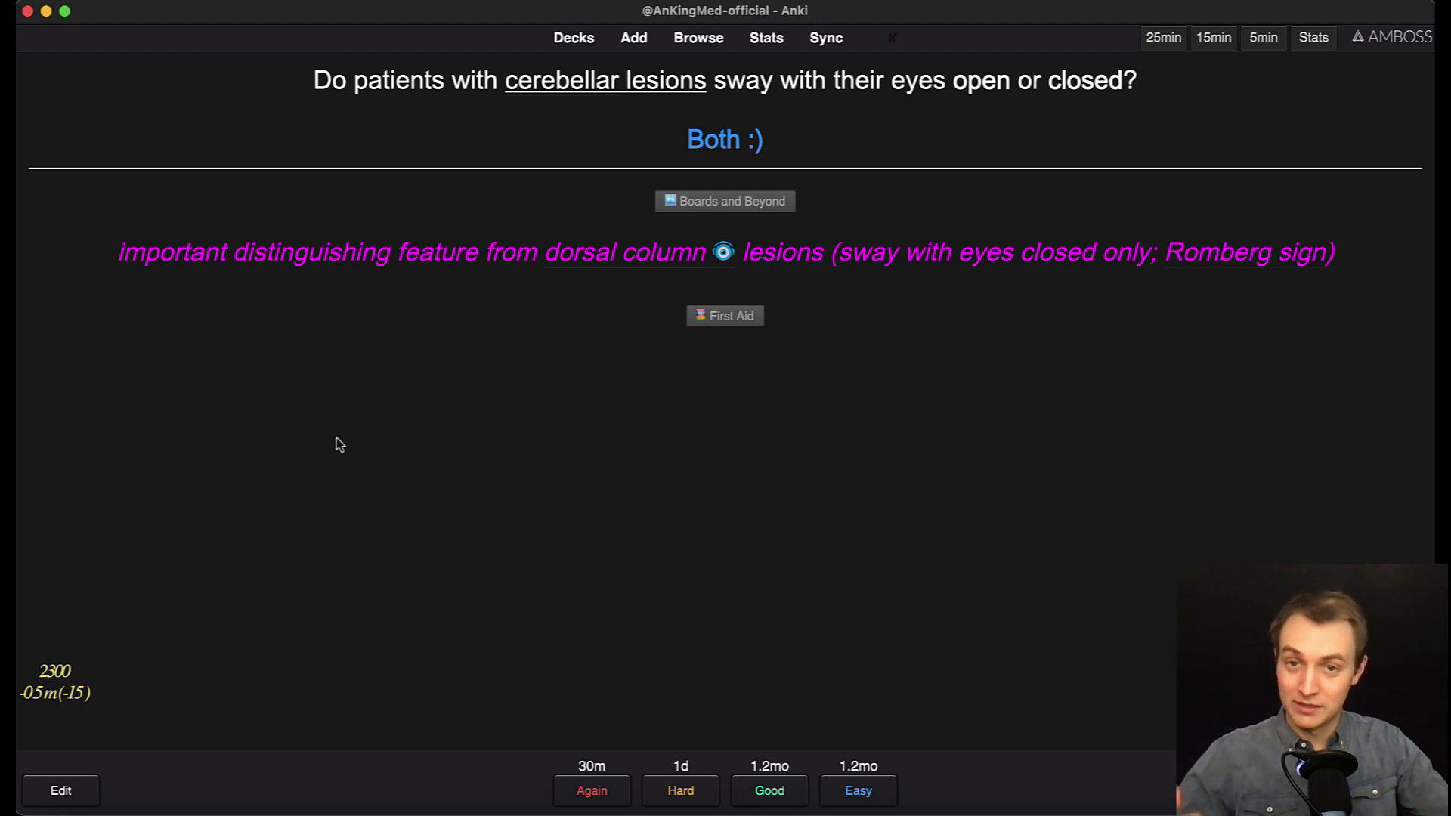
key(super+Tab)
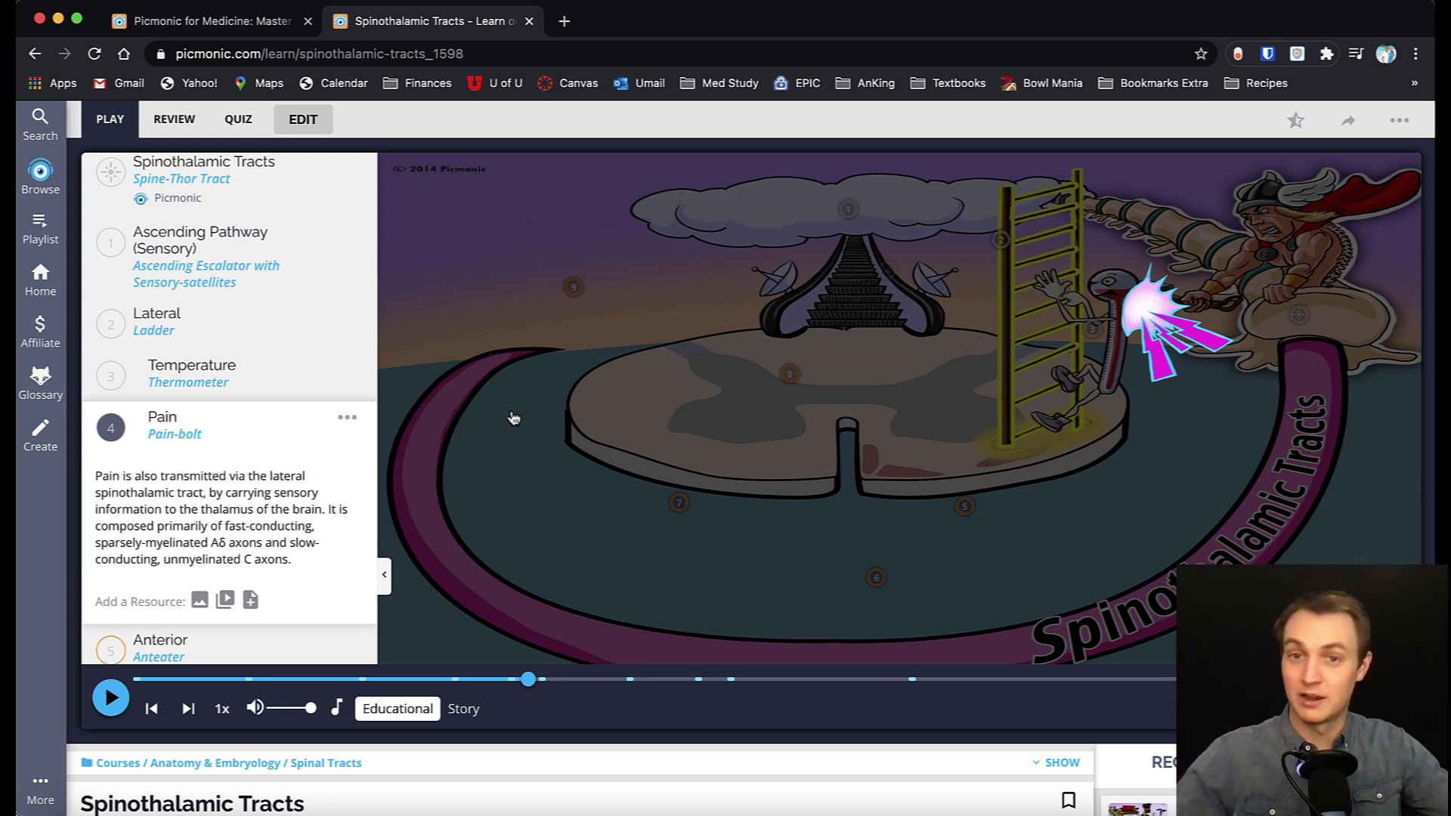
Collapse the Pain details to restart playback, then expand and collapse the Spinothalamic Tracts overview
scroll(266, 372, up, 1)
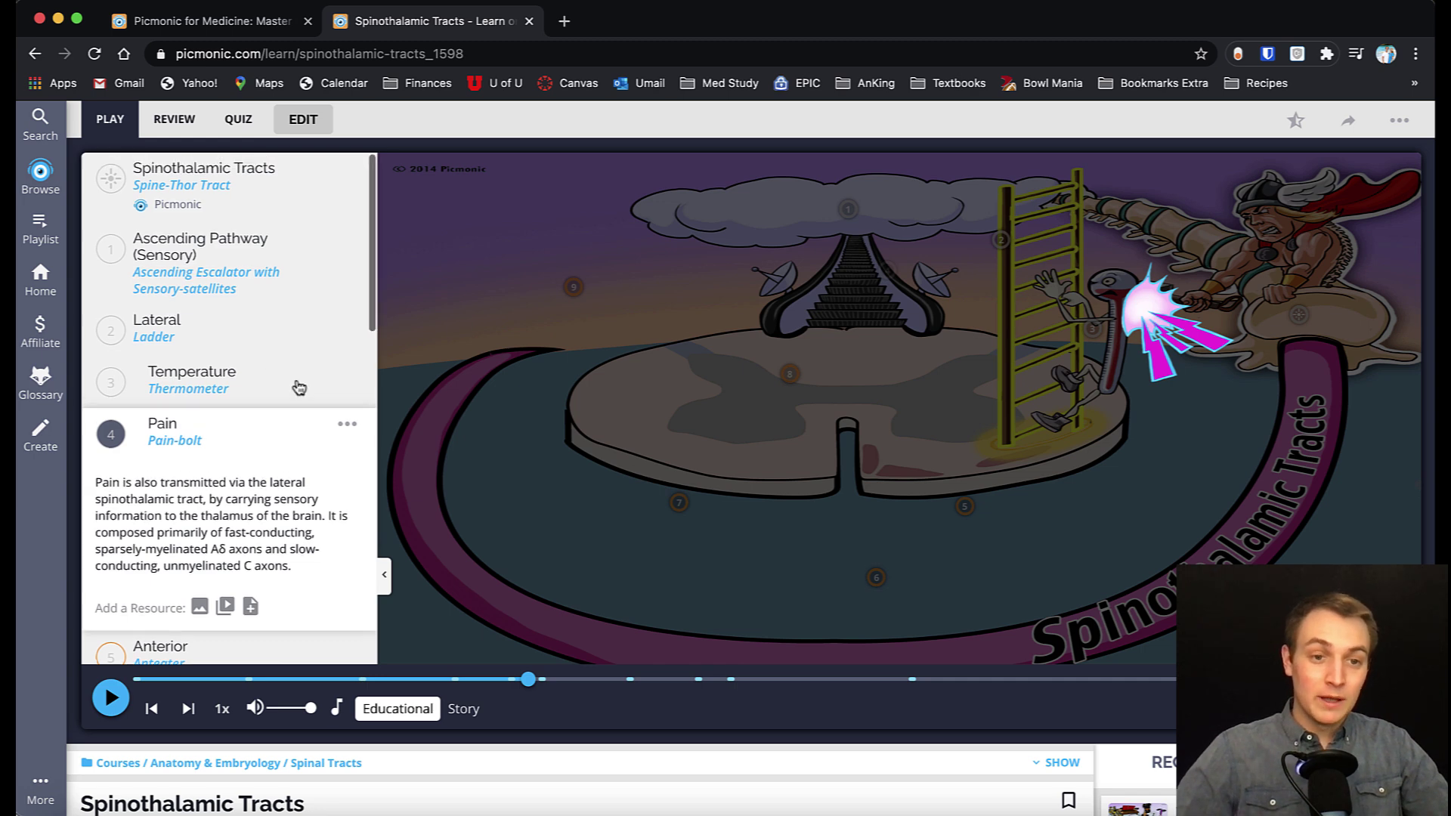
click(632, 280)
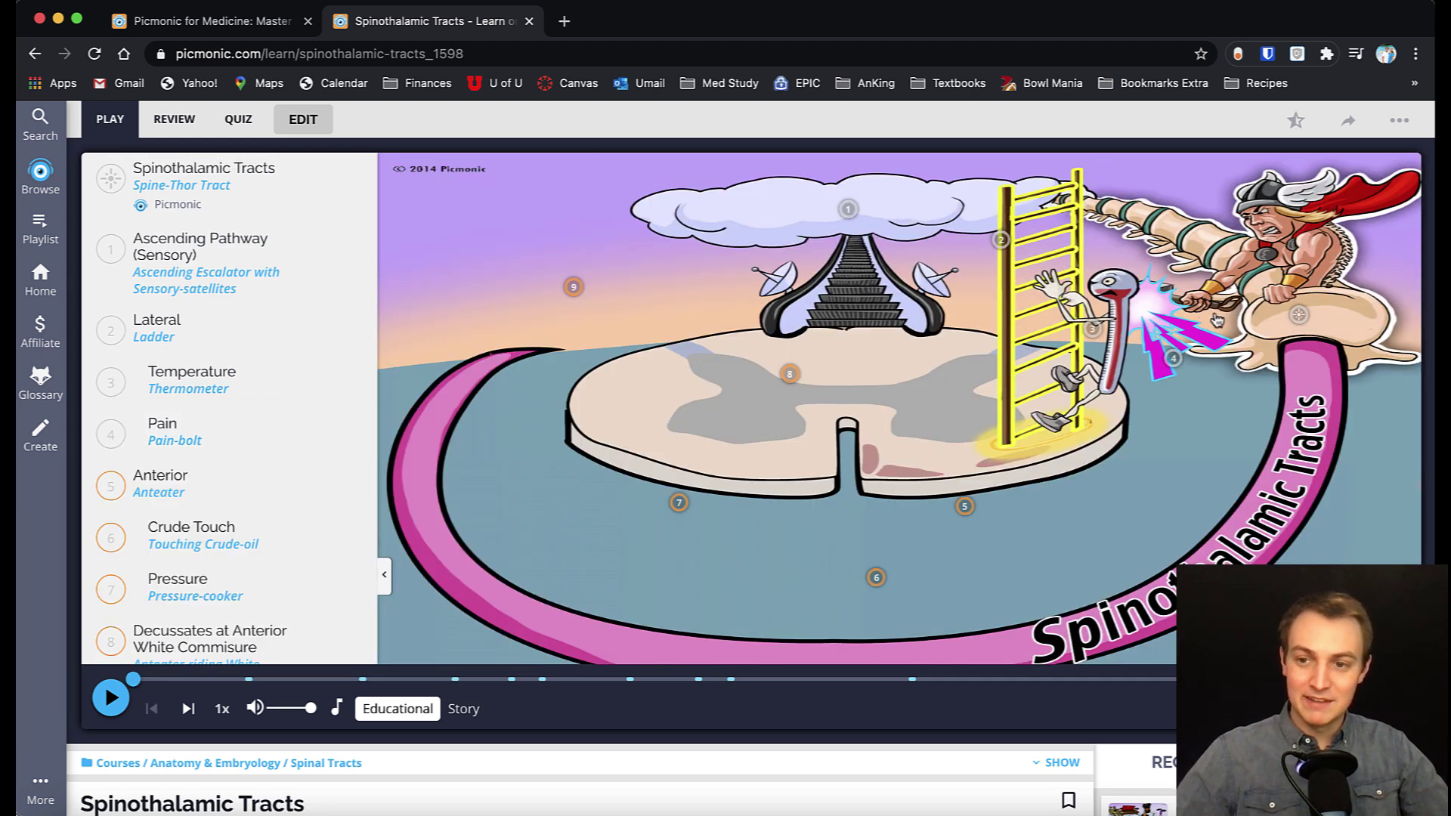
click(1299, 314)
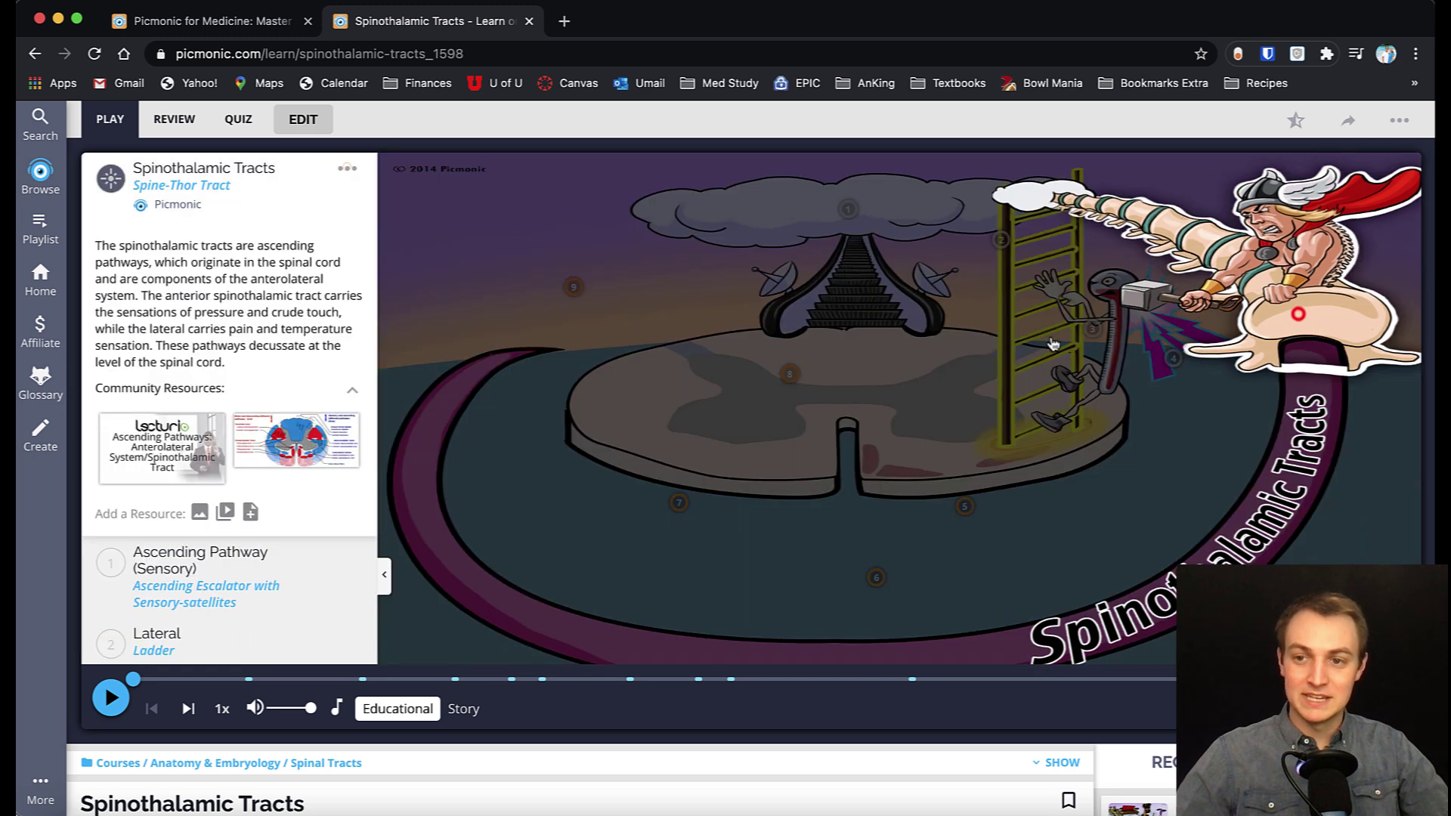
click(1066, 289)
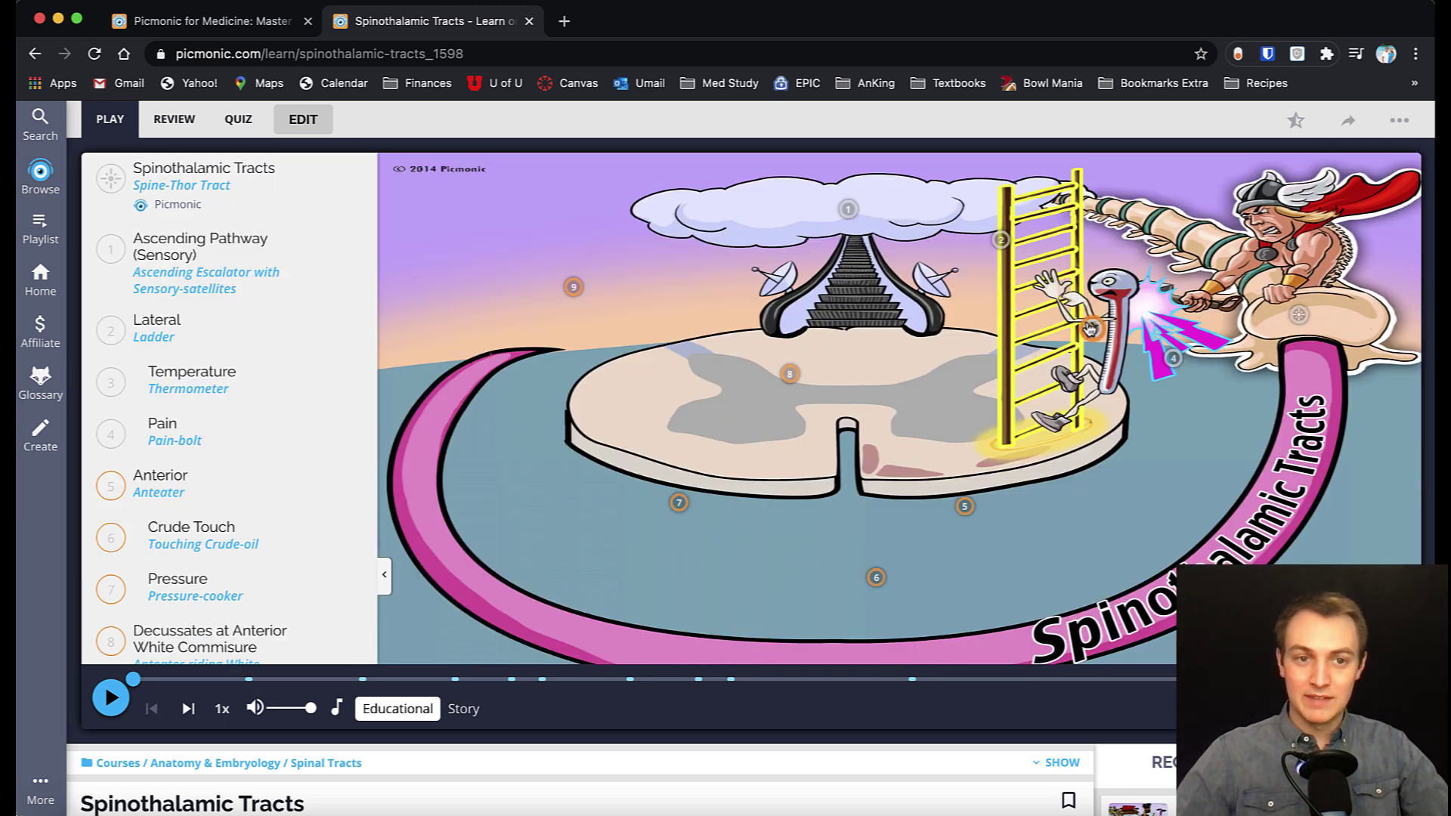
In Review mode, reveal the title character's answer, then switch to the 9-question quiz
click(170, 121)
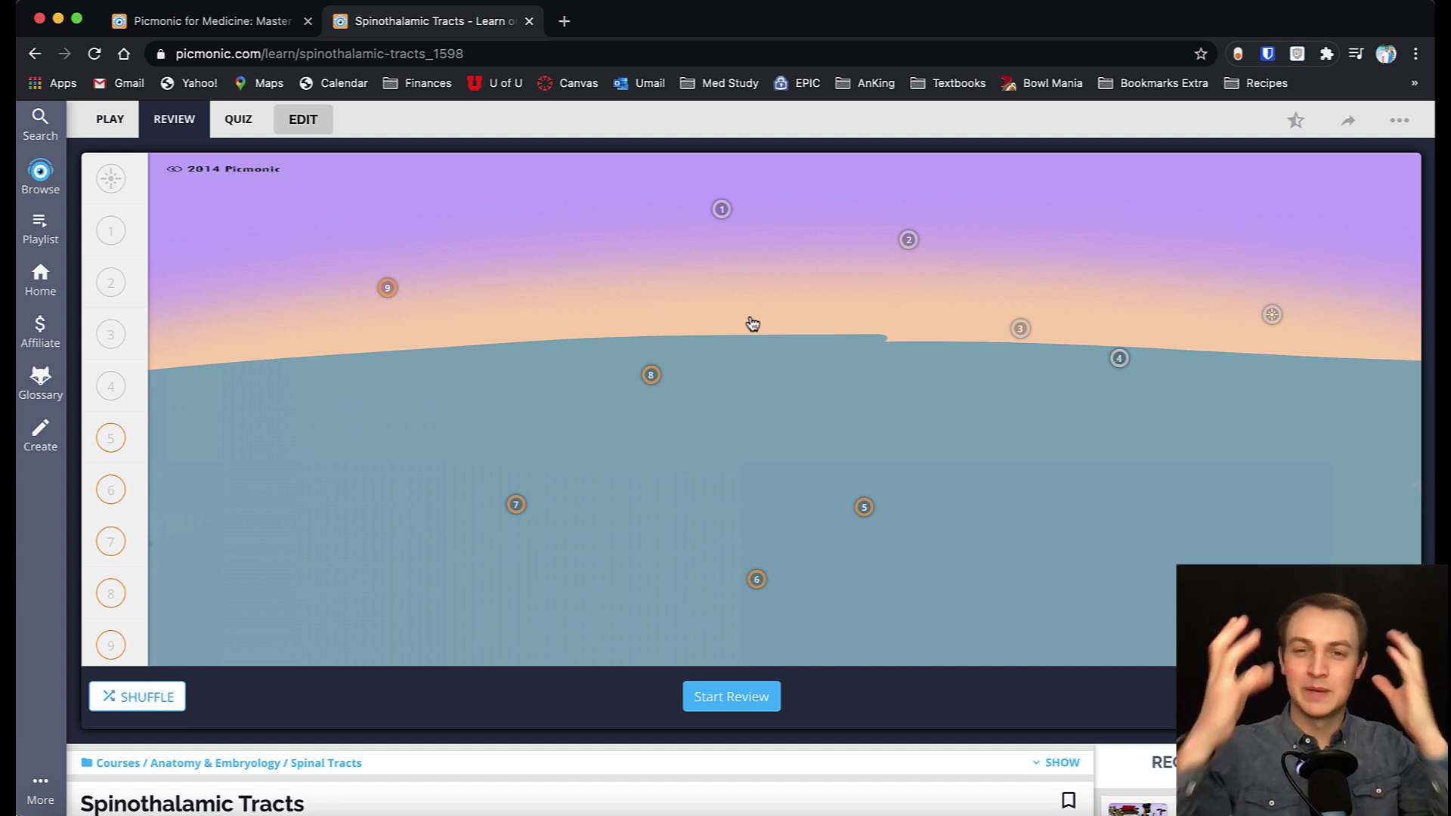
click(1273, 316)
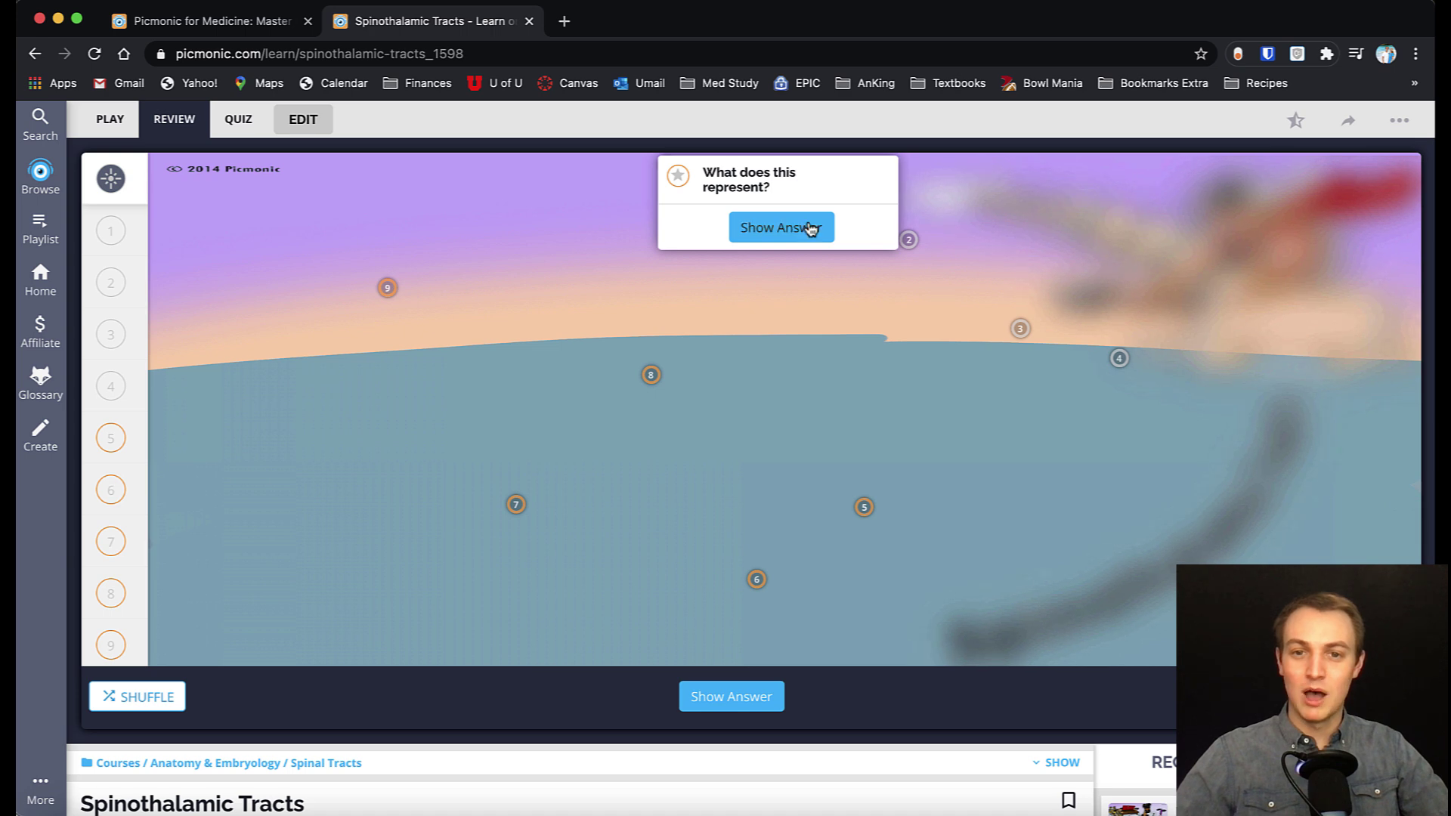
click(781, 229)
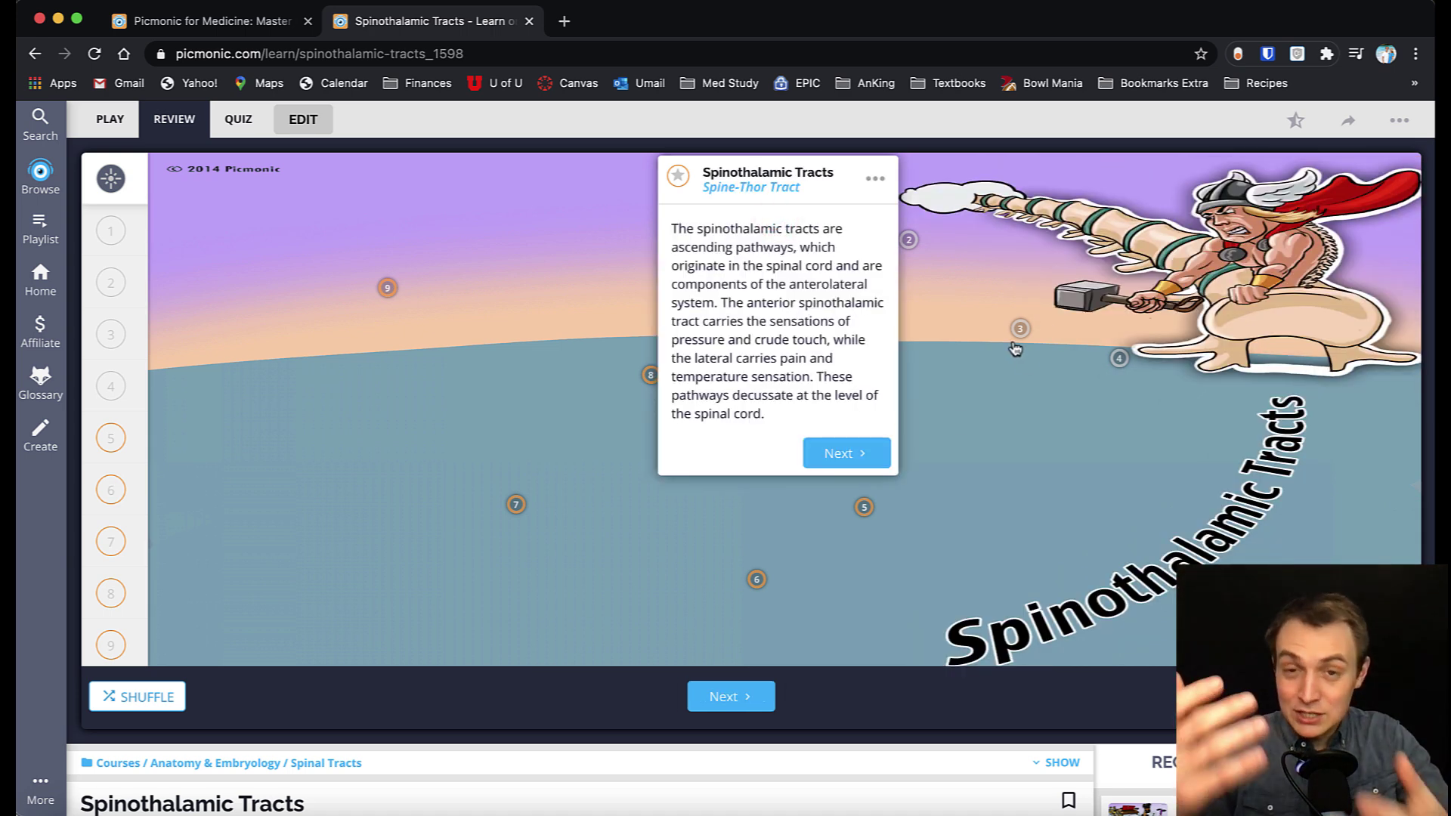
click(238, 119)
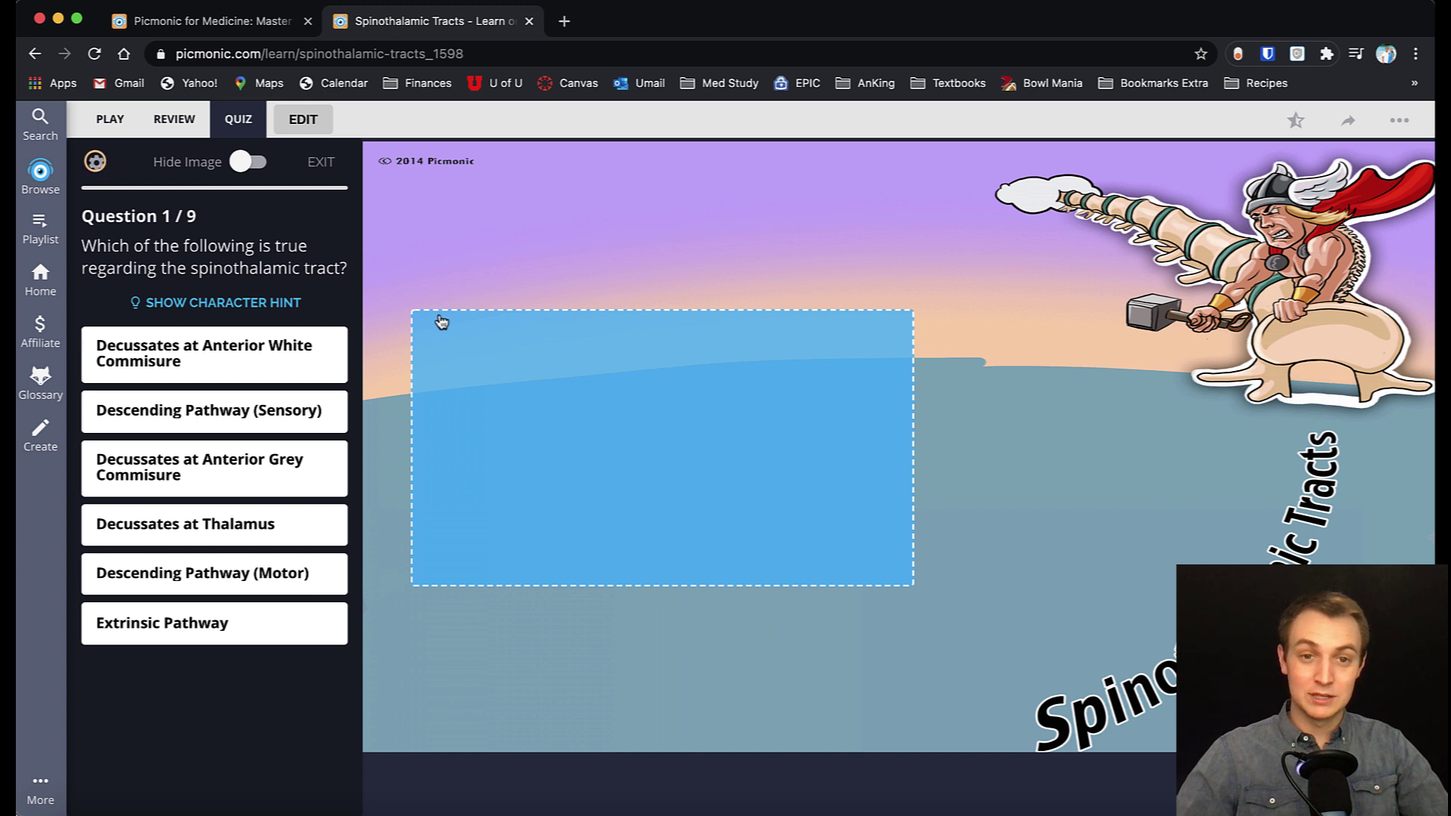
Hide and reshow the quiz image, answer Descending Pathway (Sensory), then return to Play mode
click(251, 164)
click(253, 168)
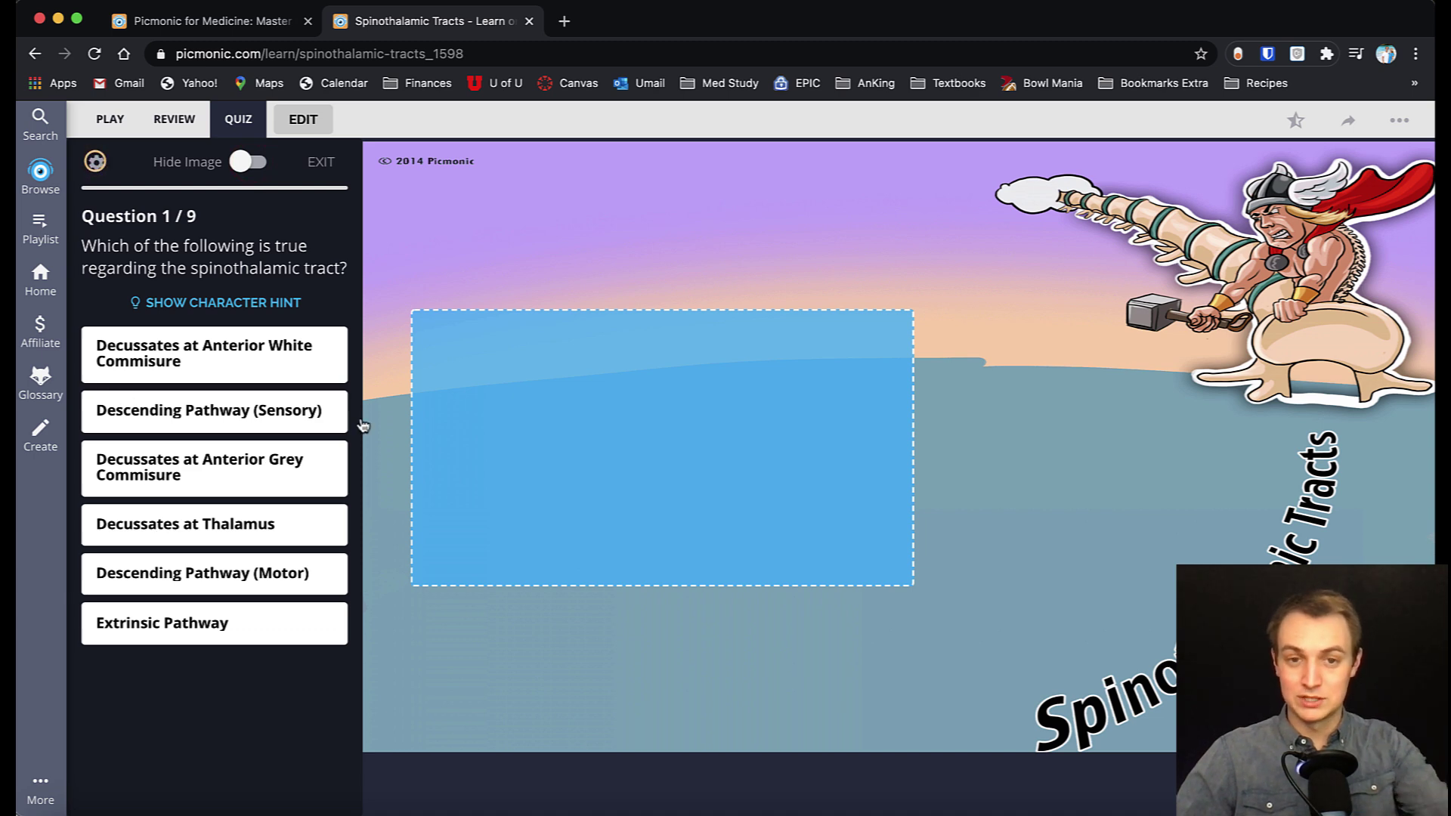
click(141, 412)
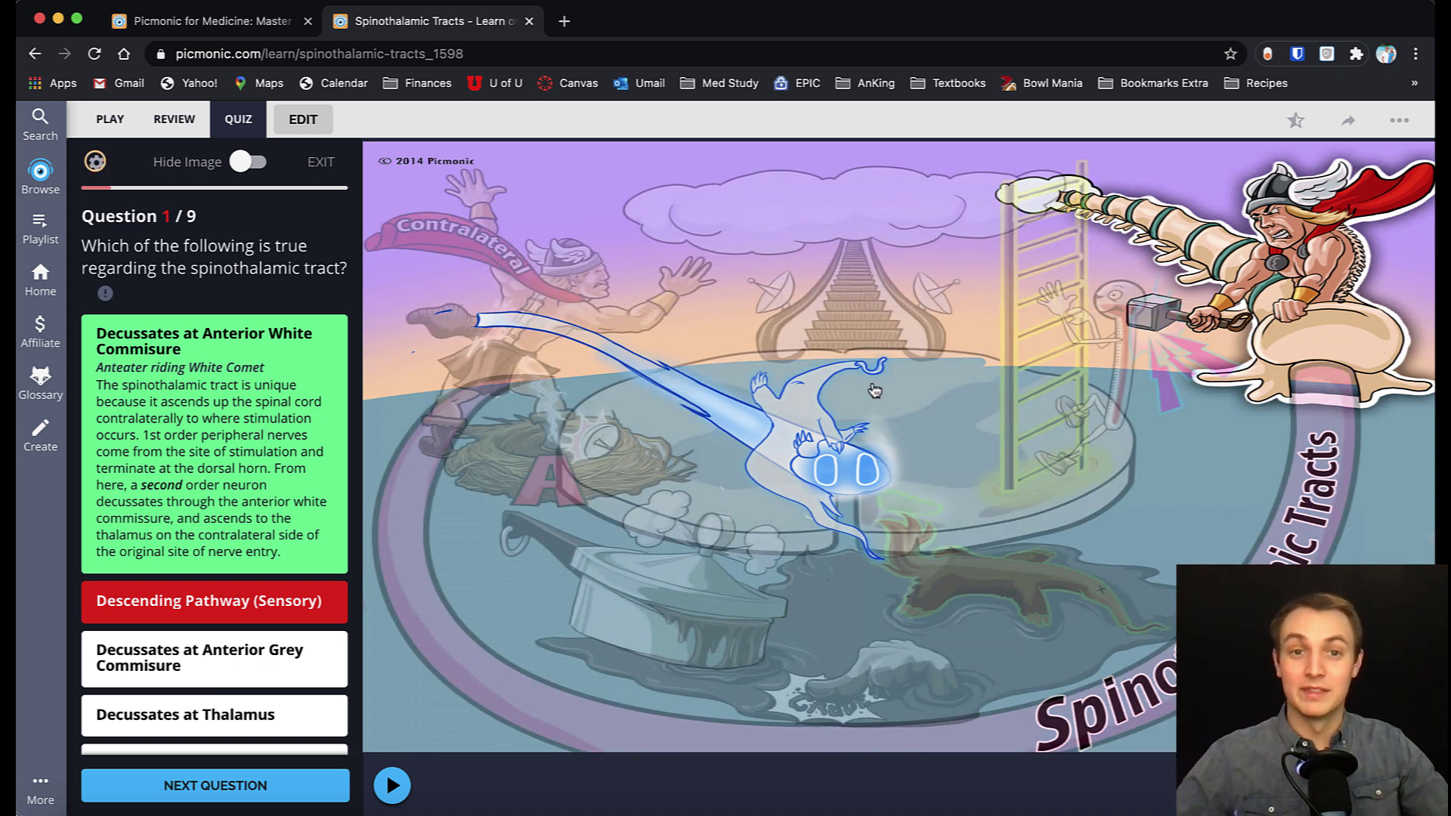
click(110, 121)
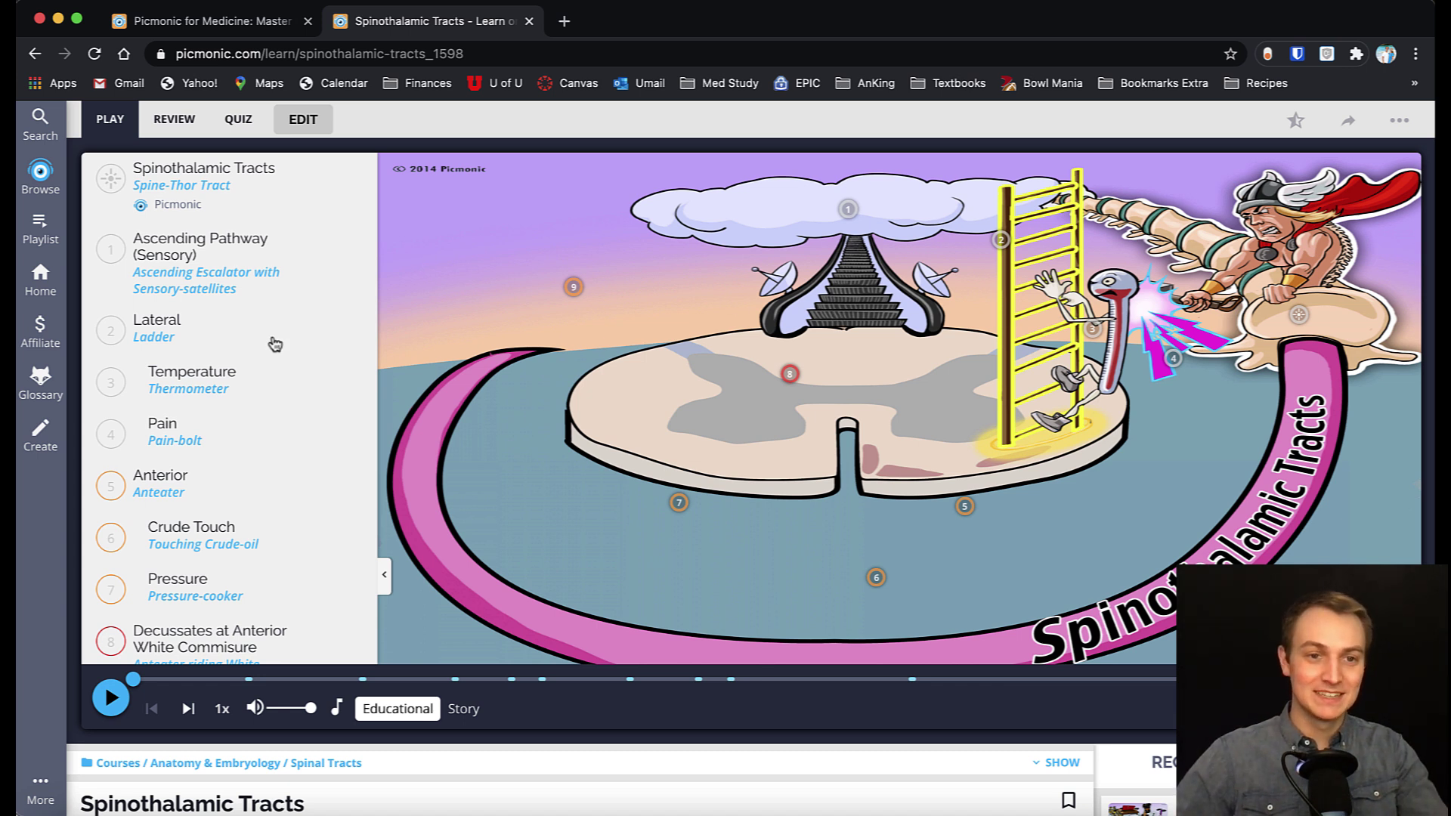
Expand Substance P to show 'Neuropeptide type NT commonly found in afferent fibers'
scroll(227, 522, down, 1)
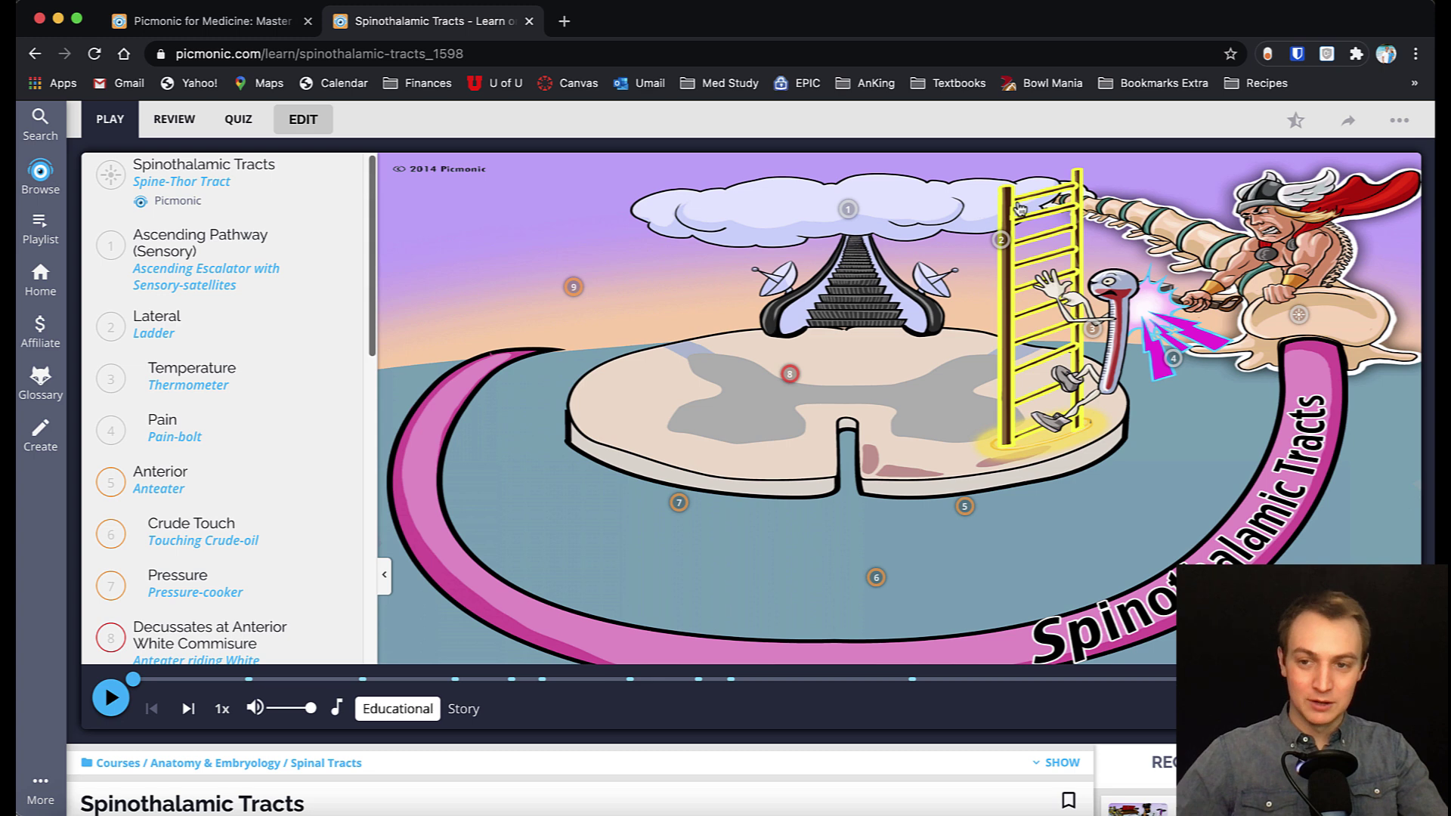
scroll(222, 395, down, 10)
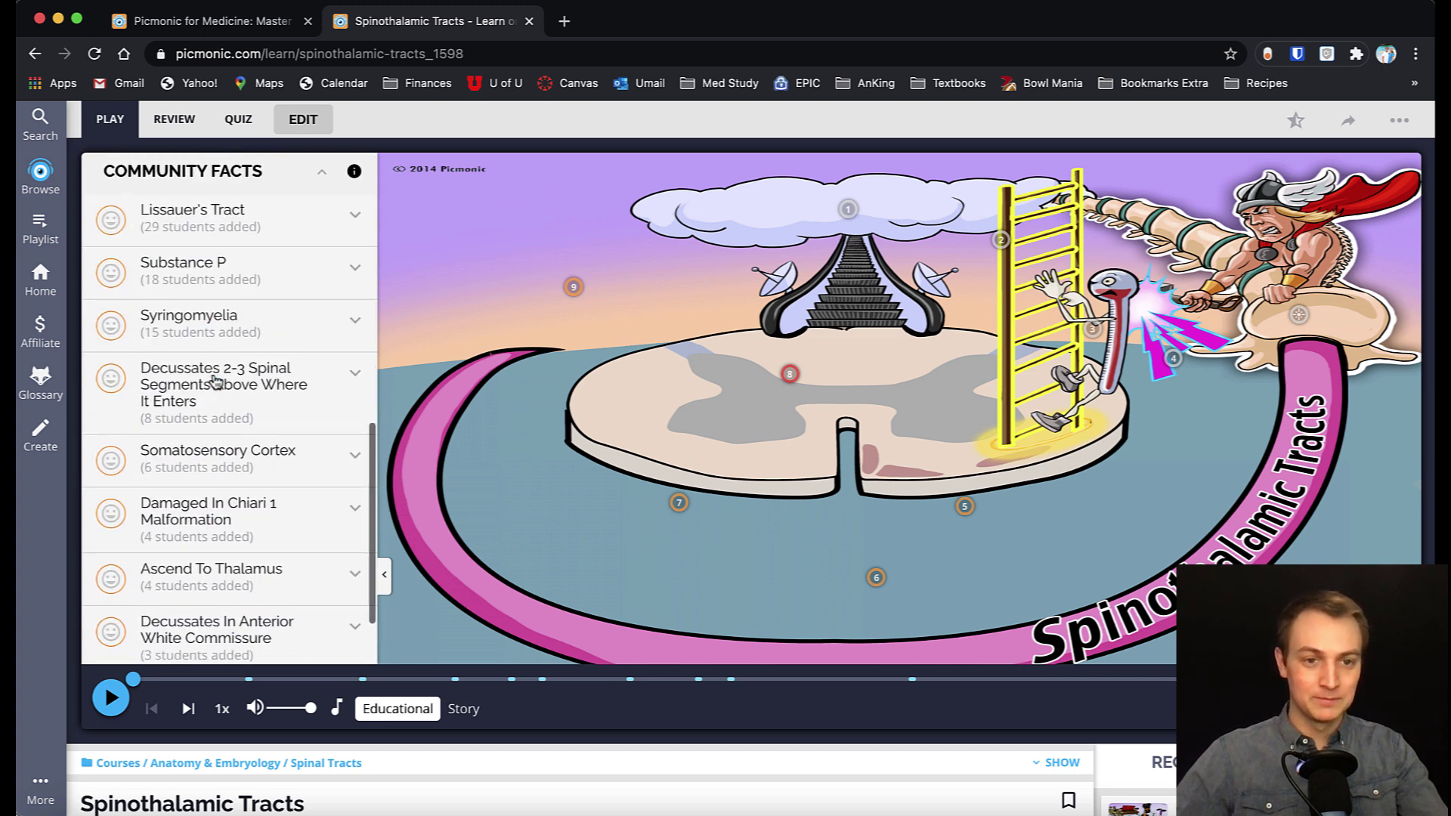
scroll(204, 363, up, 2)
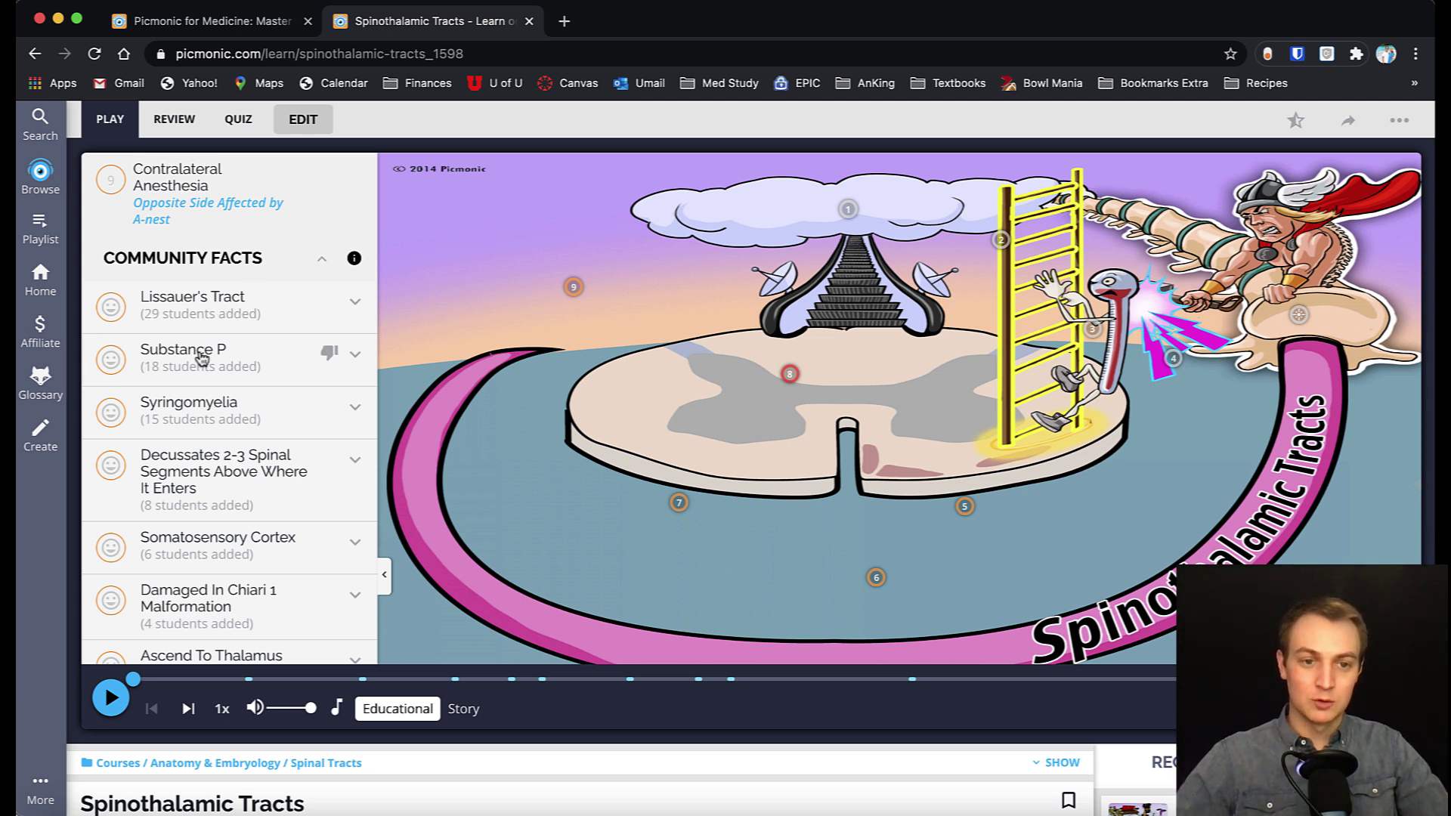
click(243, 355)
scroll(245, 352, down, 1)
scroll(250, 363, up, 2)
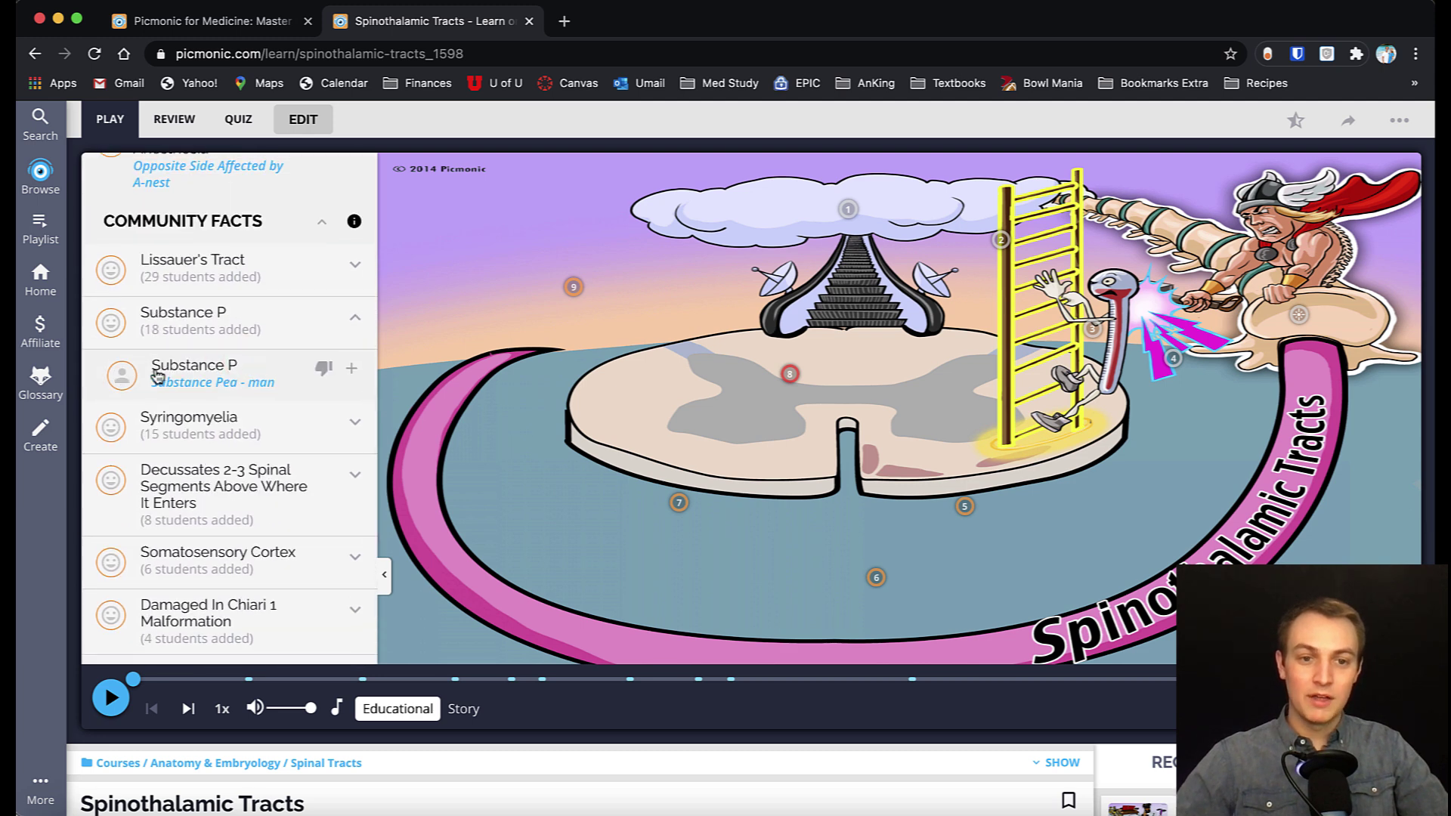
click(229, 377)
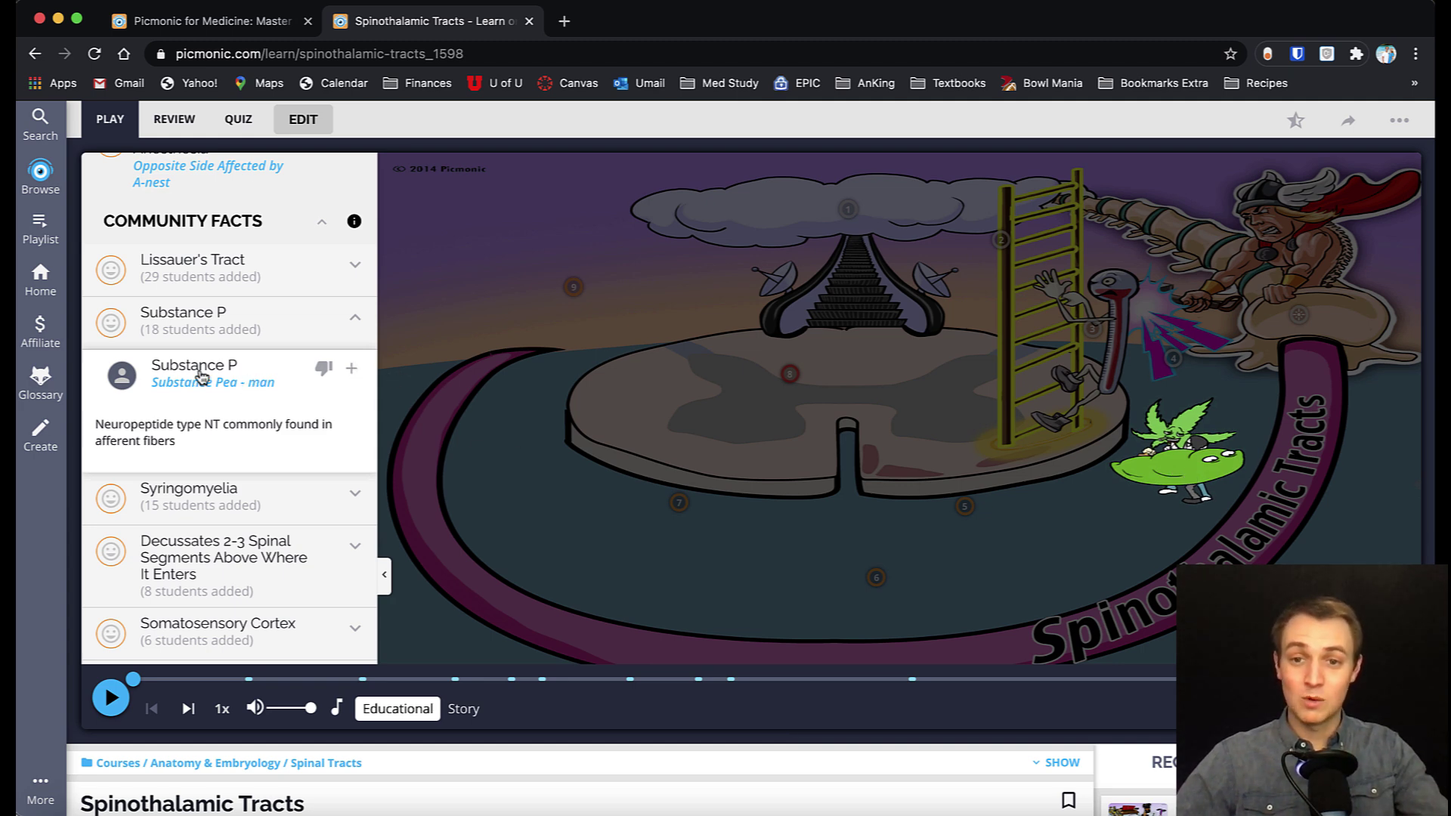
scroll(202, 376, down, 5)
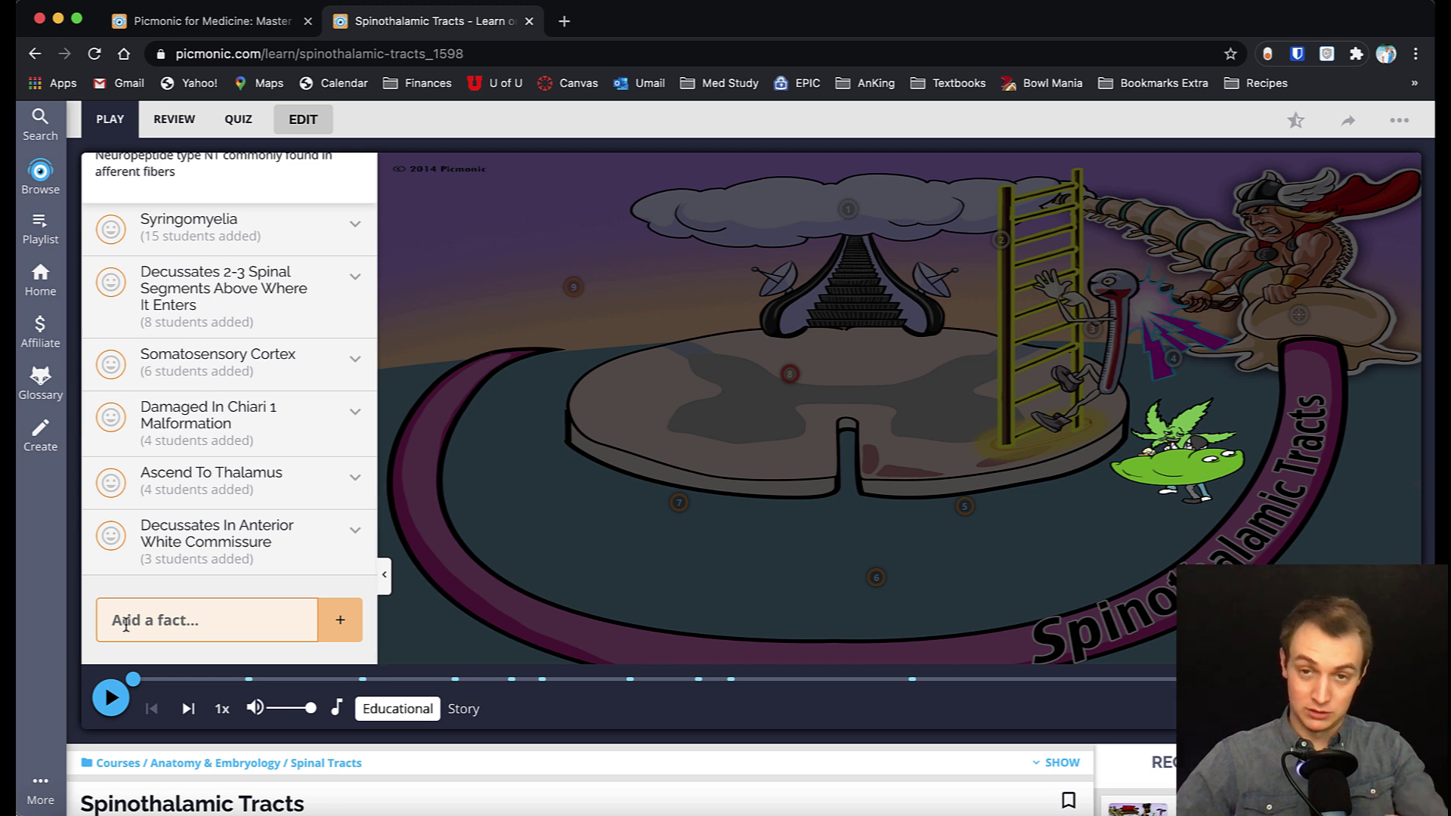
Add a personal fact named 'lotion' to the Spinothalamic Tracts picmonic
click(130, 620)
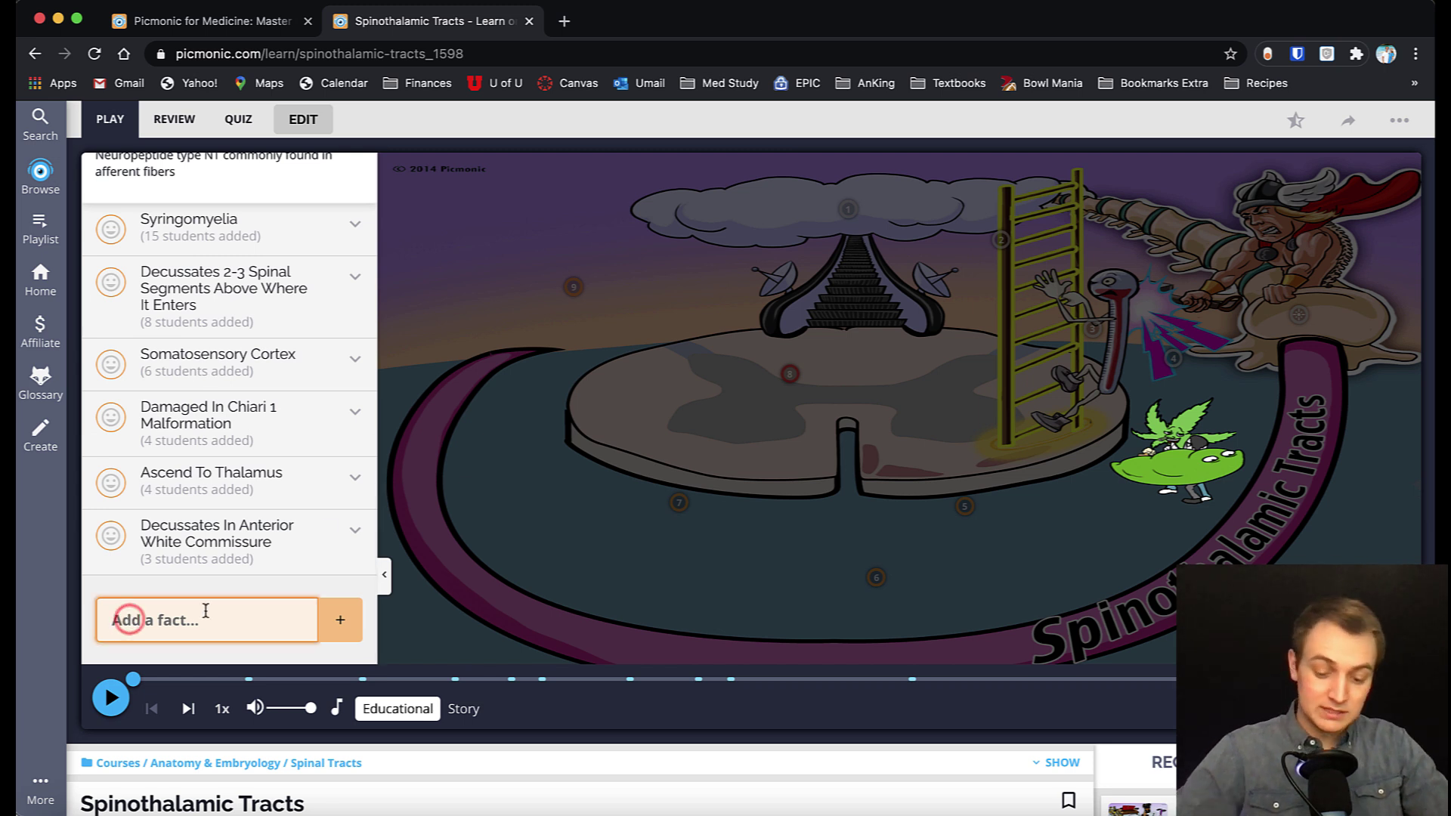
text(lotion)
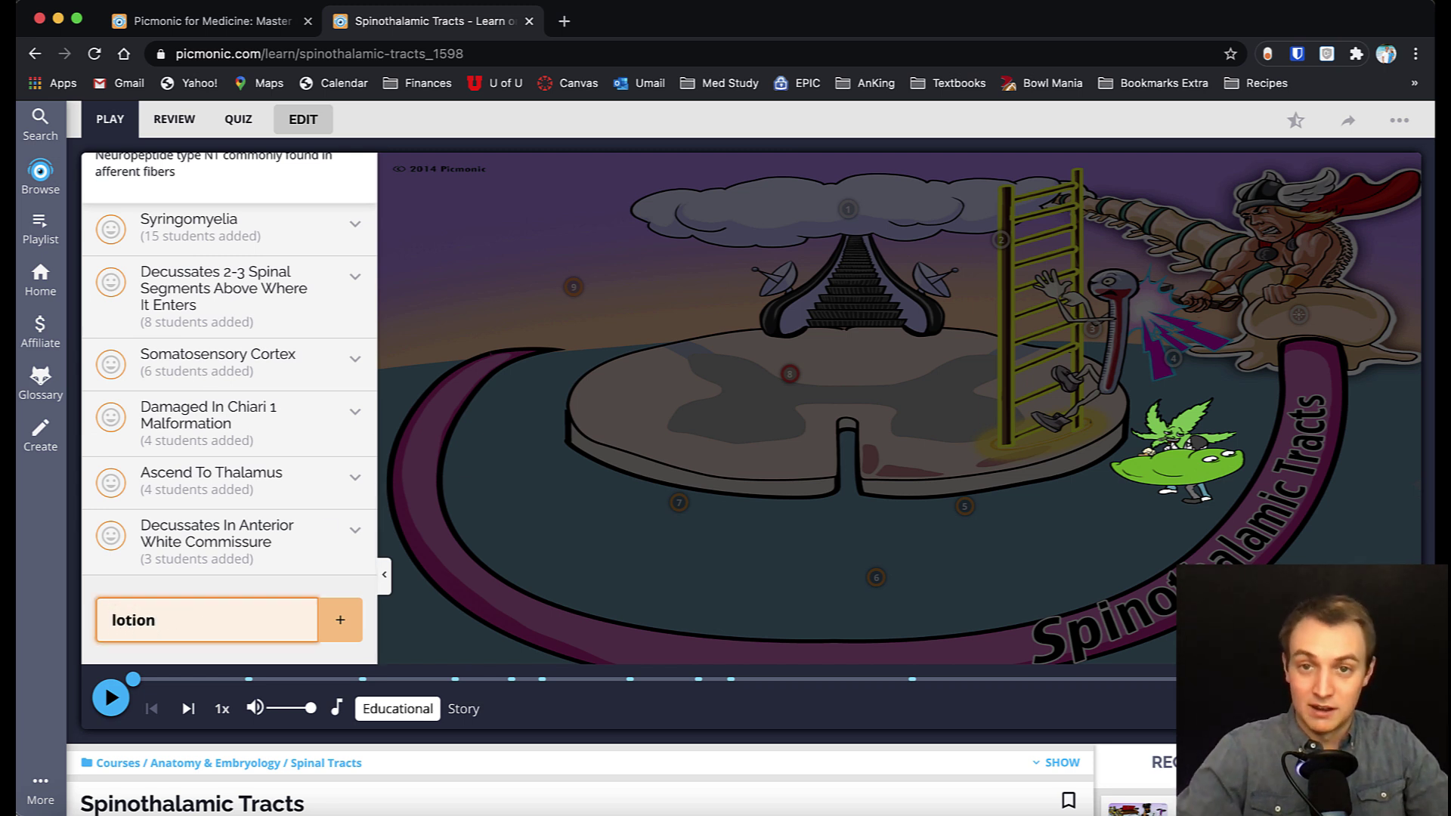
key(Return)
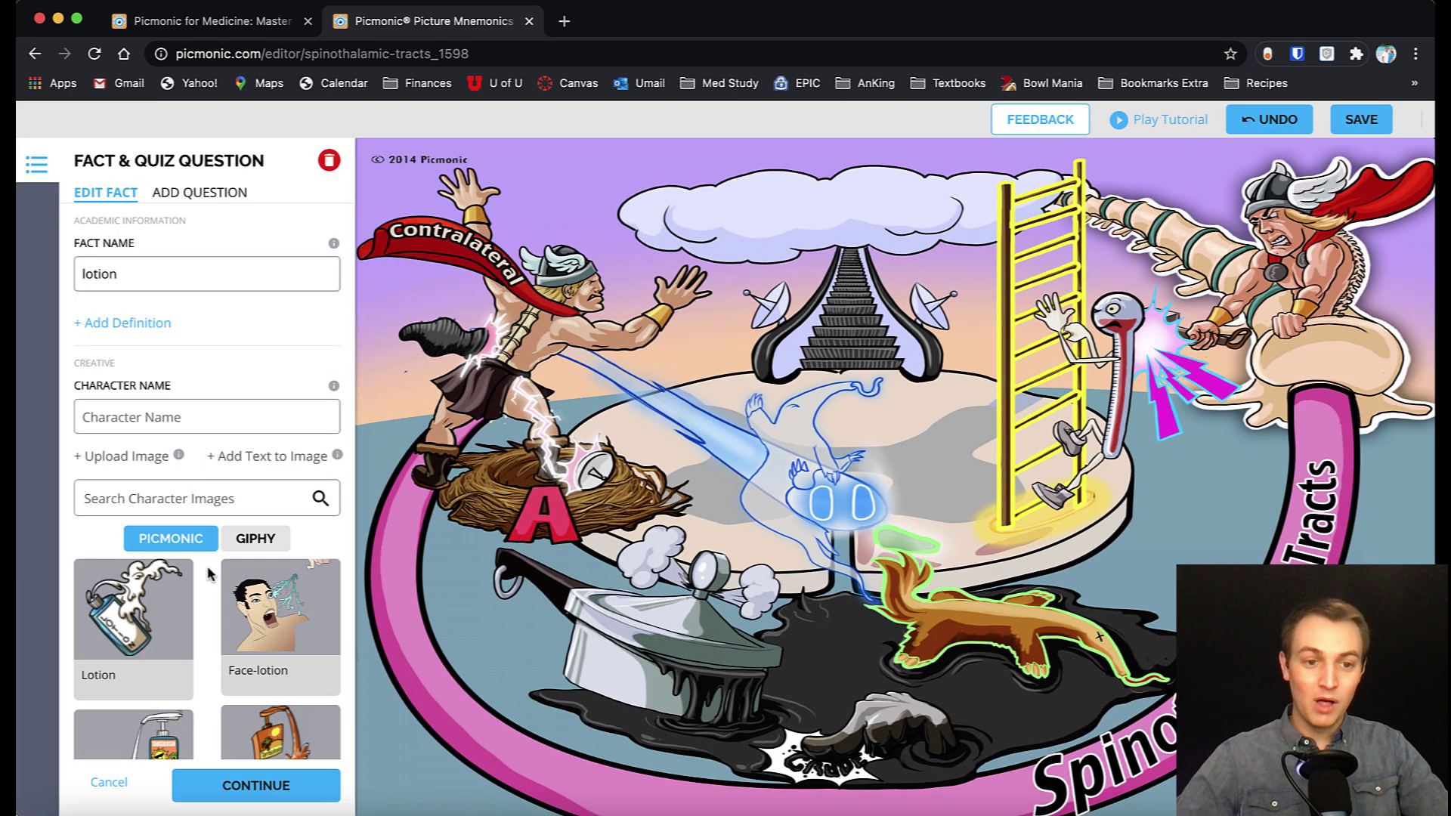
scroll(204, 605, down, 3)
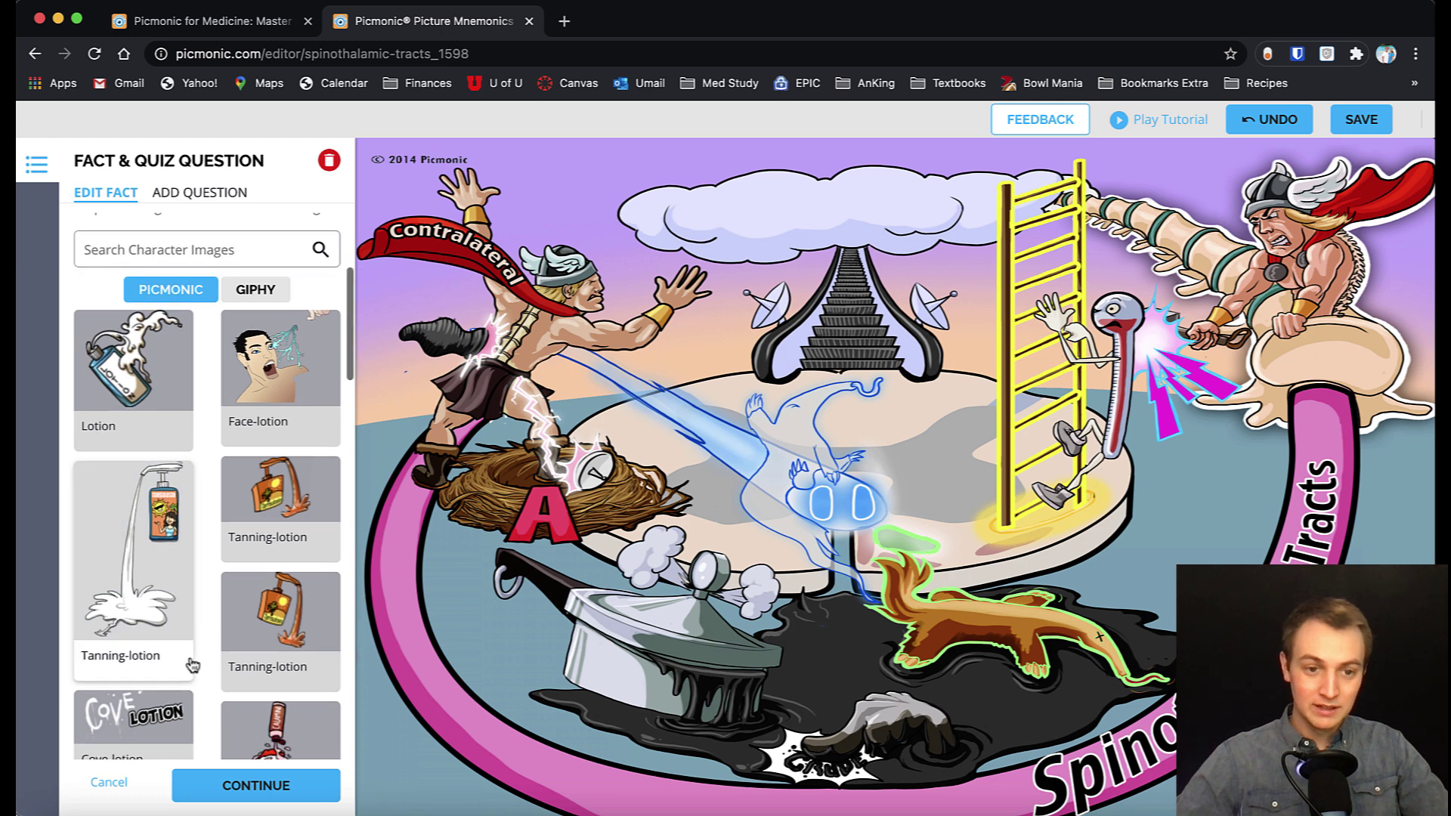
scroll(187, 605, up, 2)
Place the Lotion character image on the scene, move it lower right, then delete it
click(145, 535)
drag(837, 403, 1249, 495)
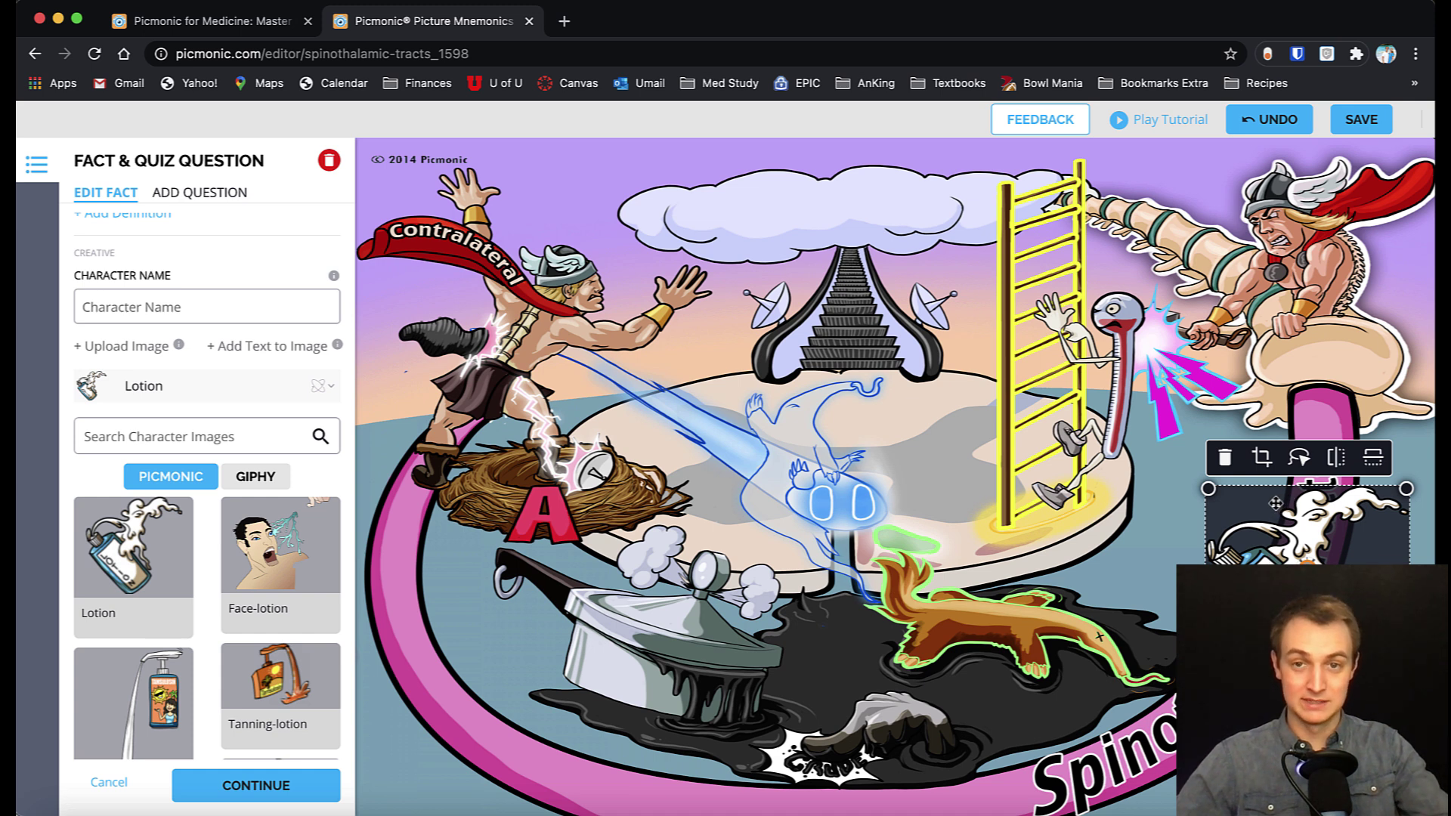
click(1226, 457)
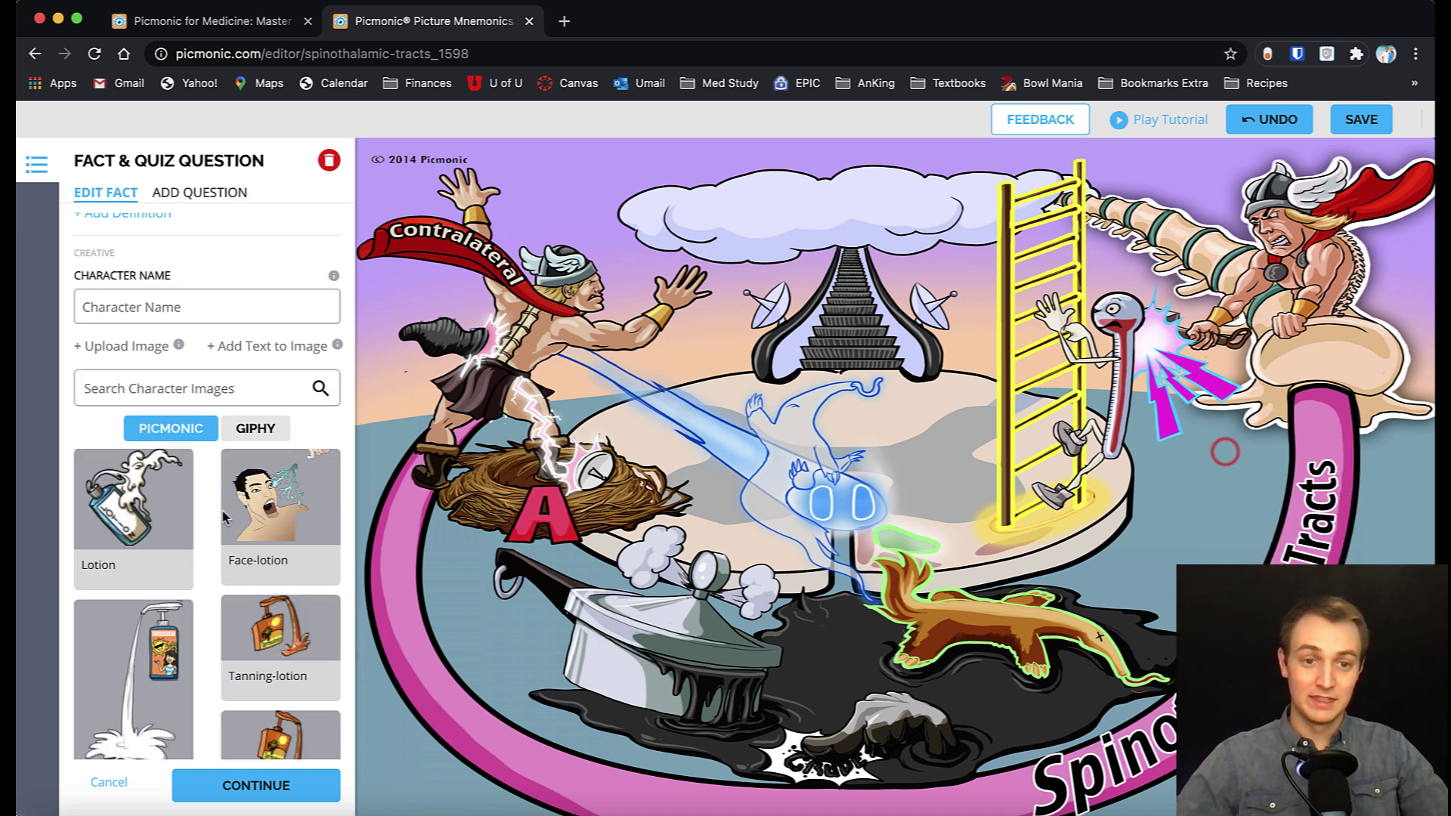
Try a Gold Bond GIPHY GIF beside the ladder, remove it, and return to the facts list
click(242, 436)
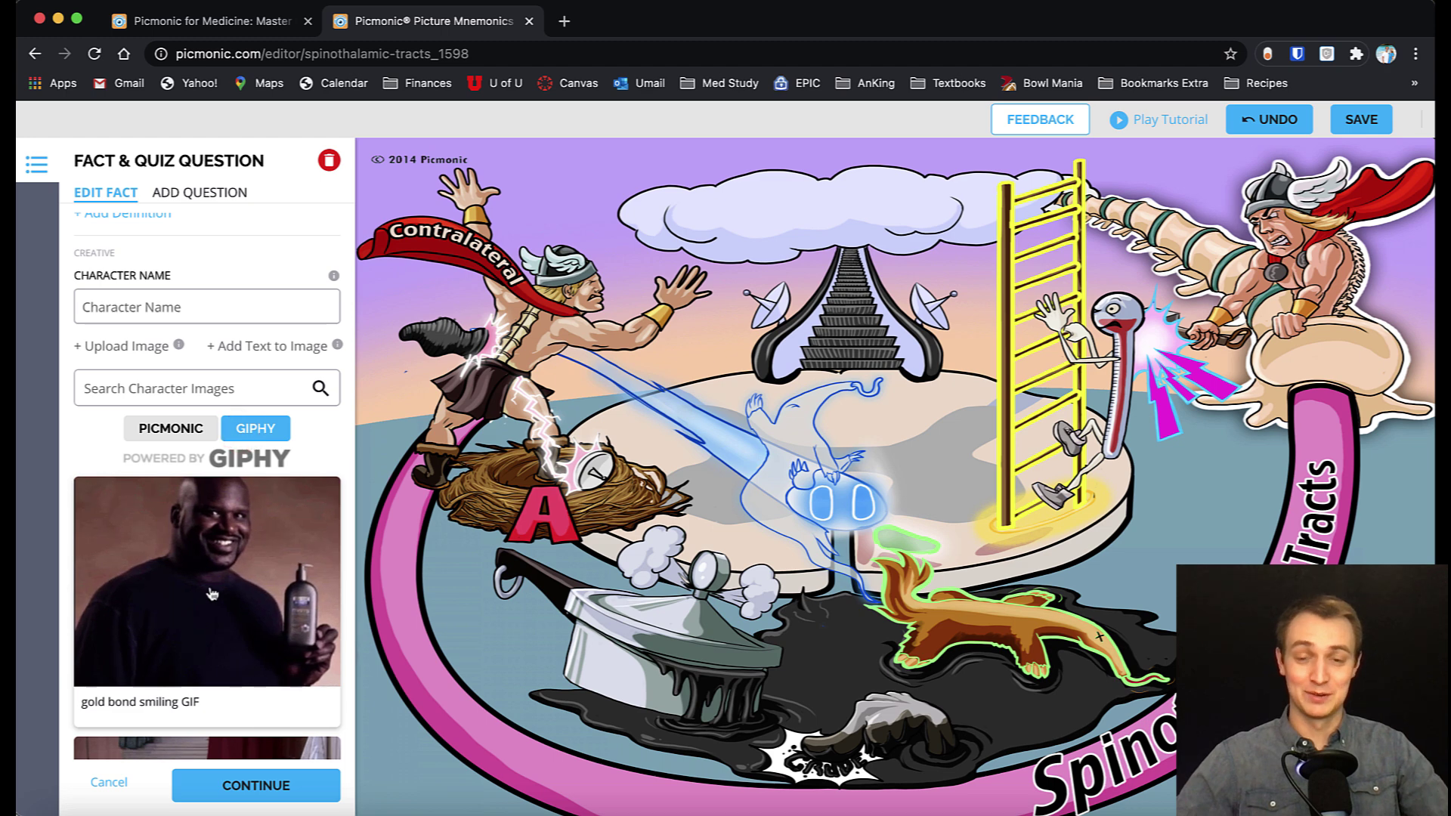
drag(211, 595, 599, 609)
click(248, 577)
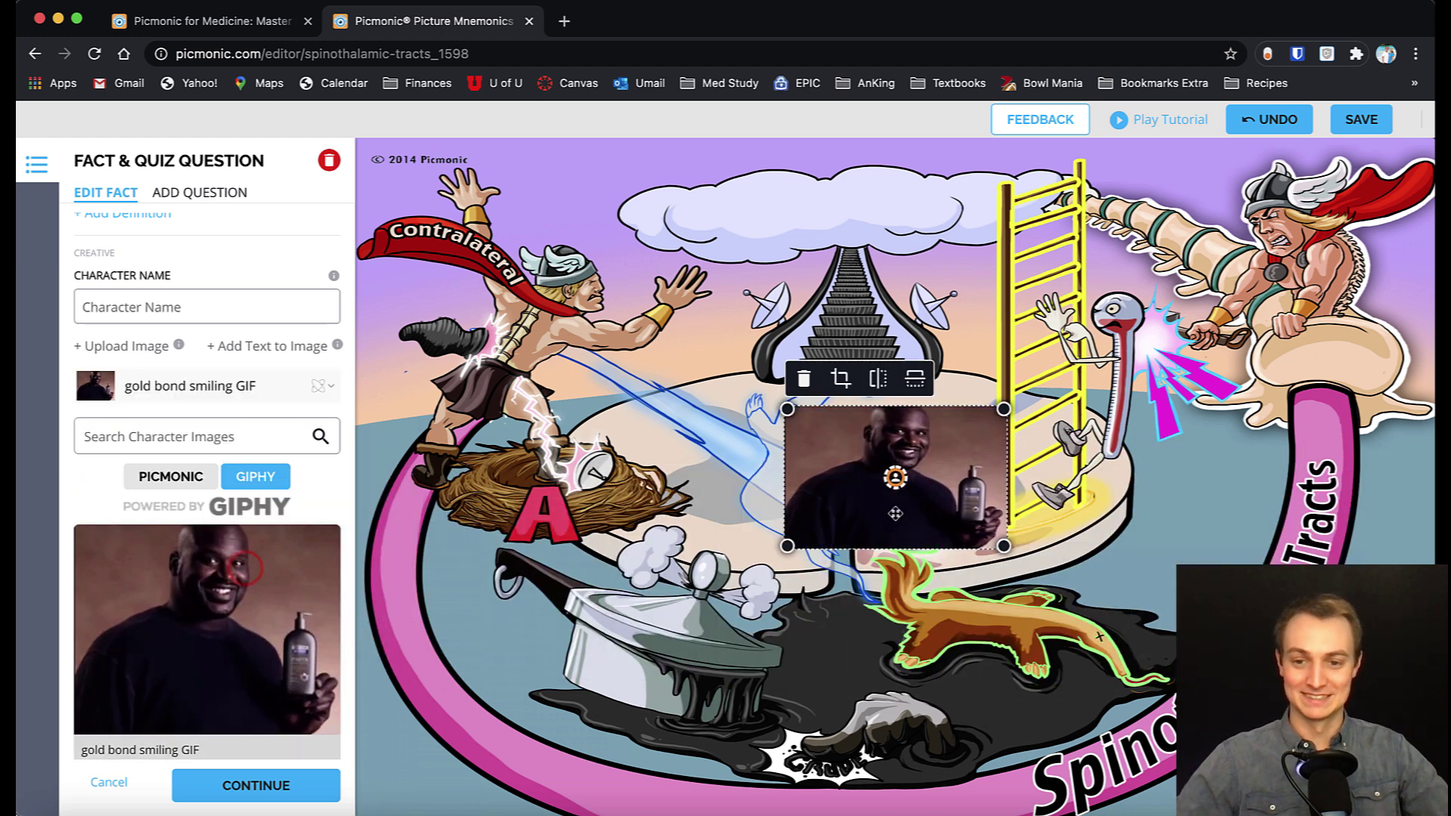
drag(898, 516, 1190, 578)
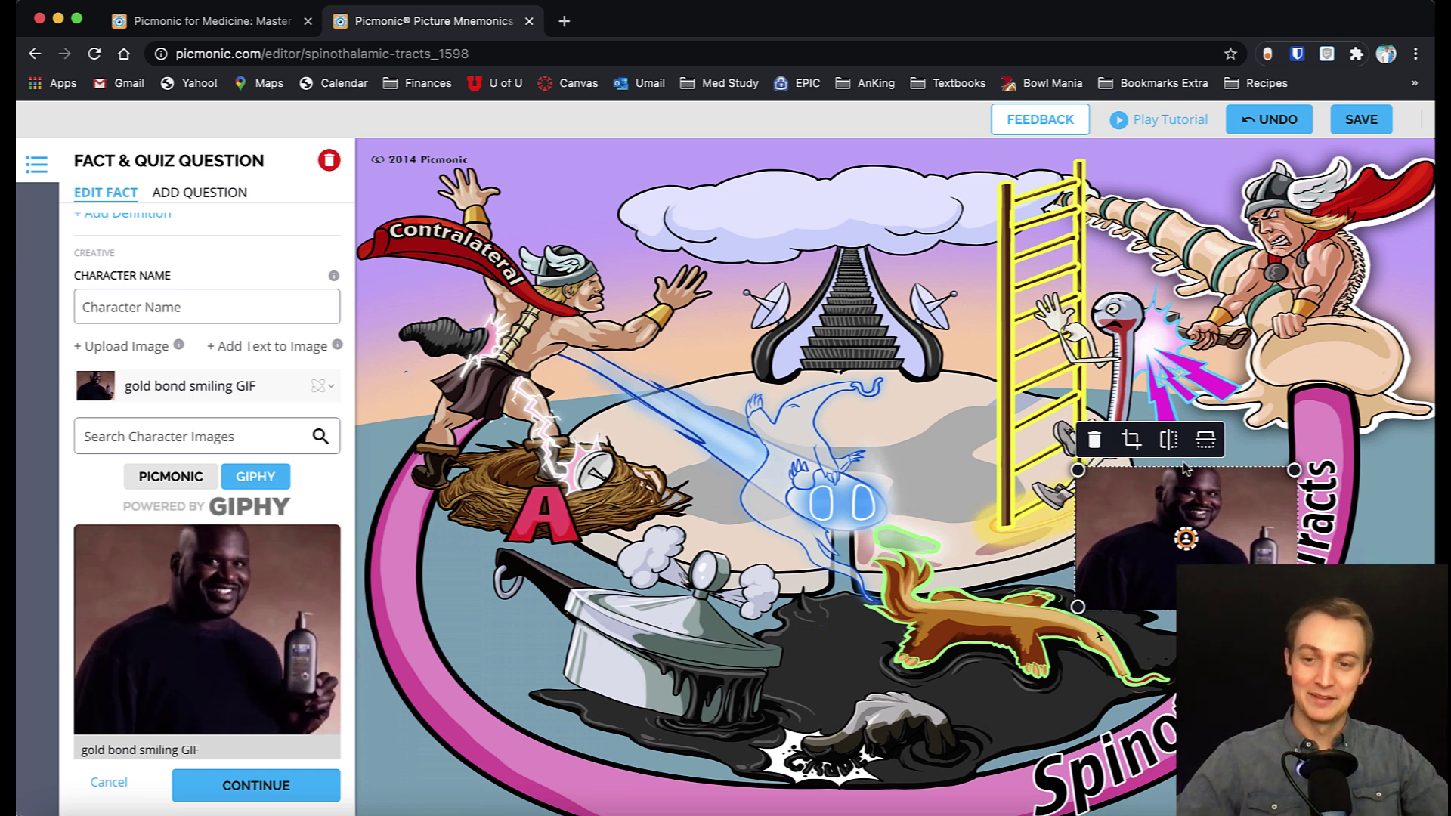
click(1094, 439)
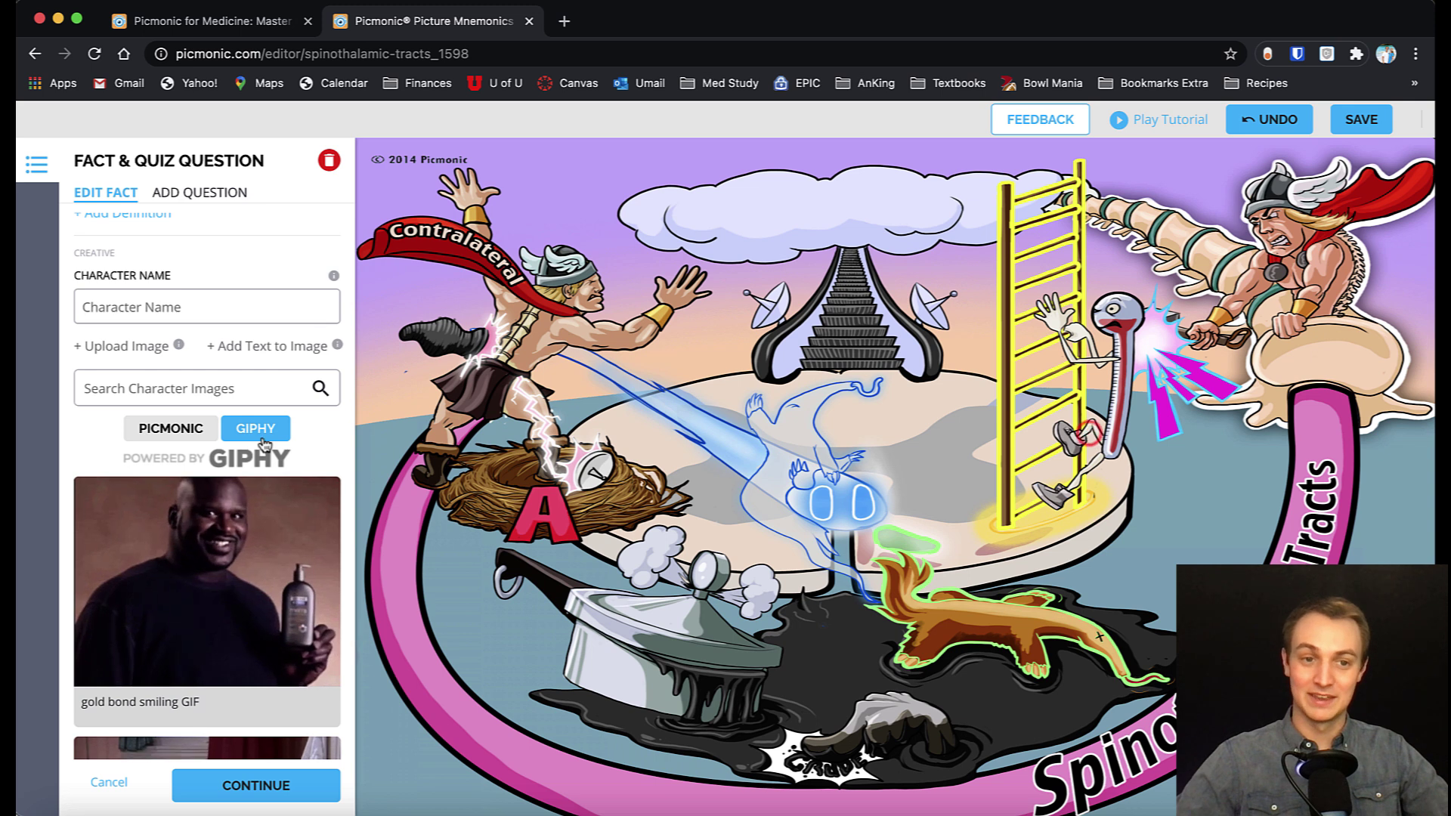
click(38, 164)
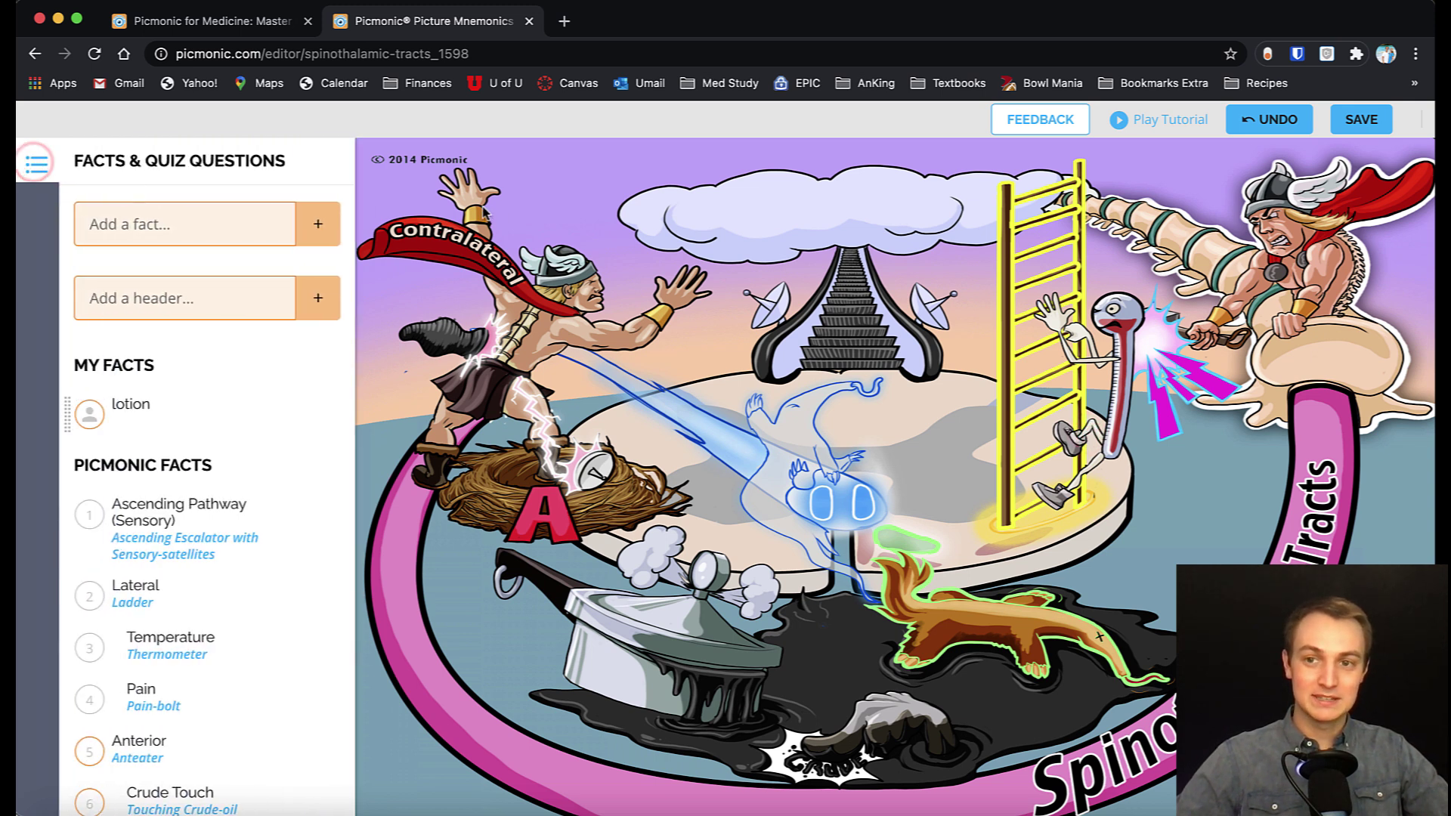
Save the picmonic edits and expand the Lateral (Ladder) fact's temperature and pain description
click(1361, 119)
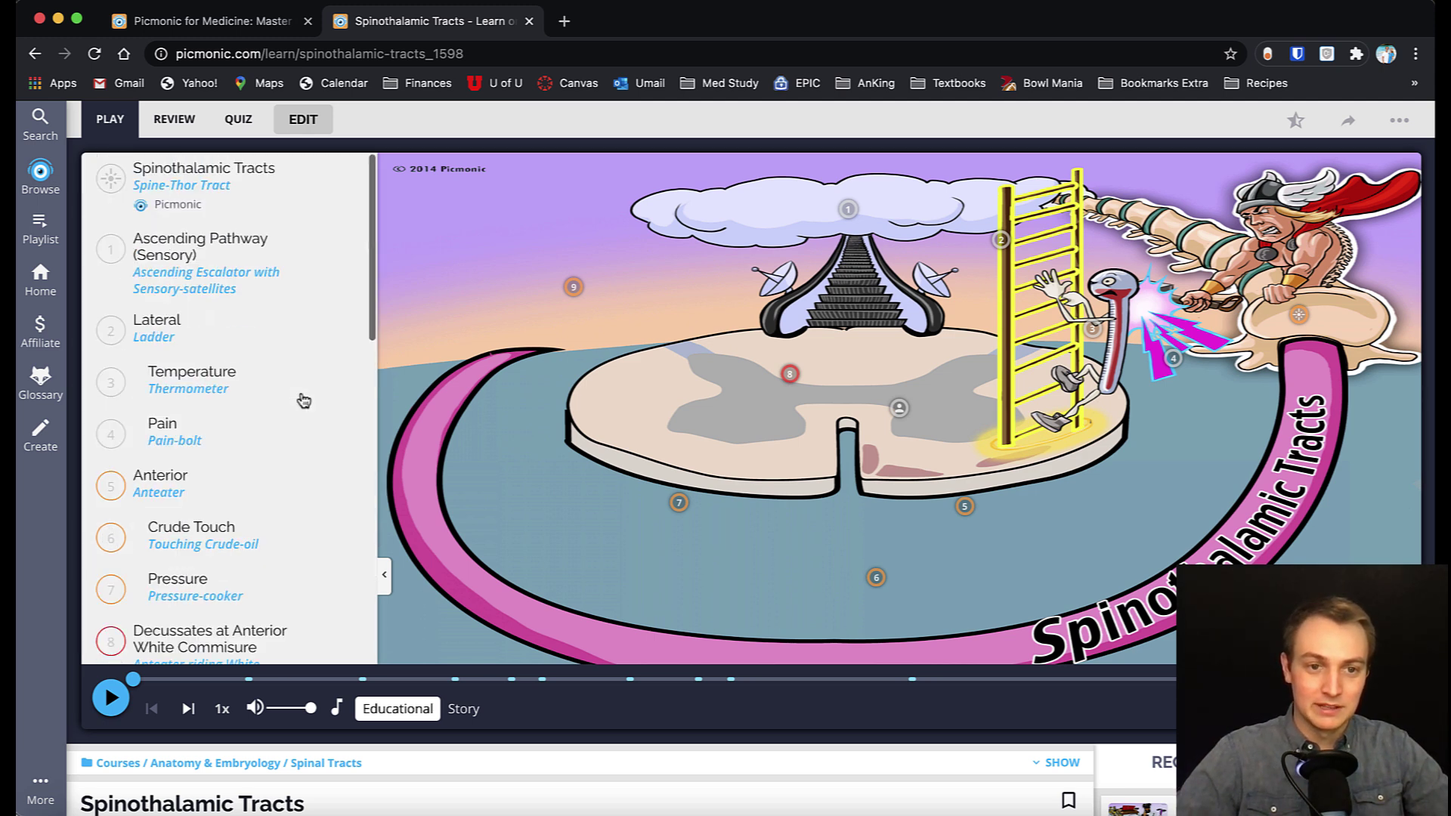
click(234, 329)
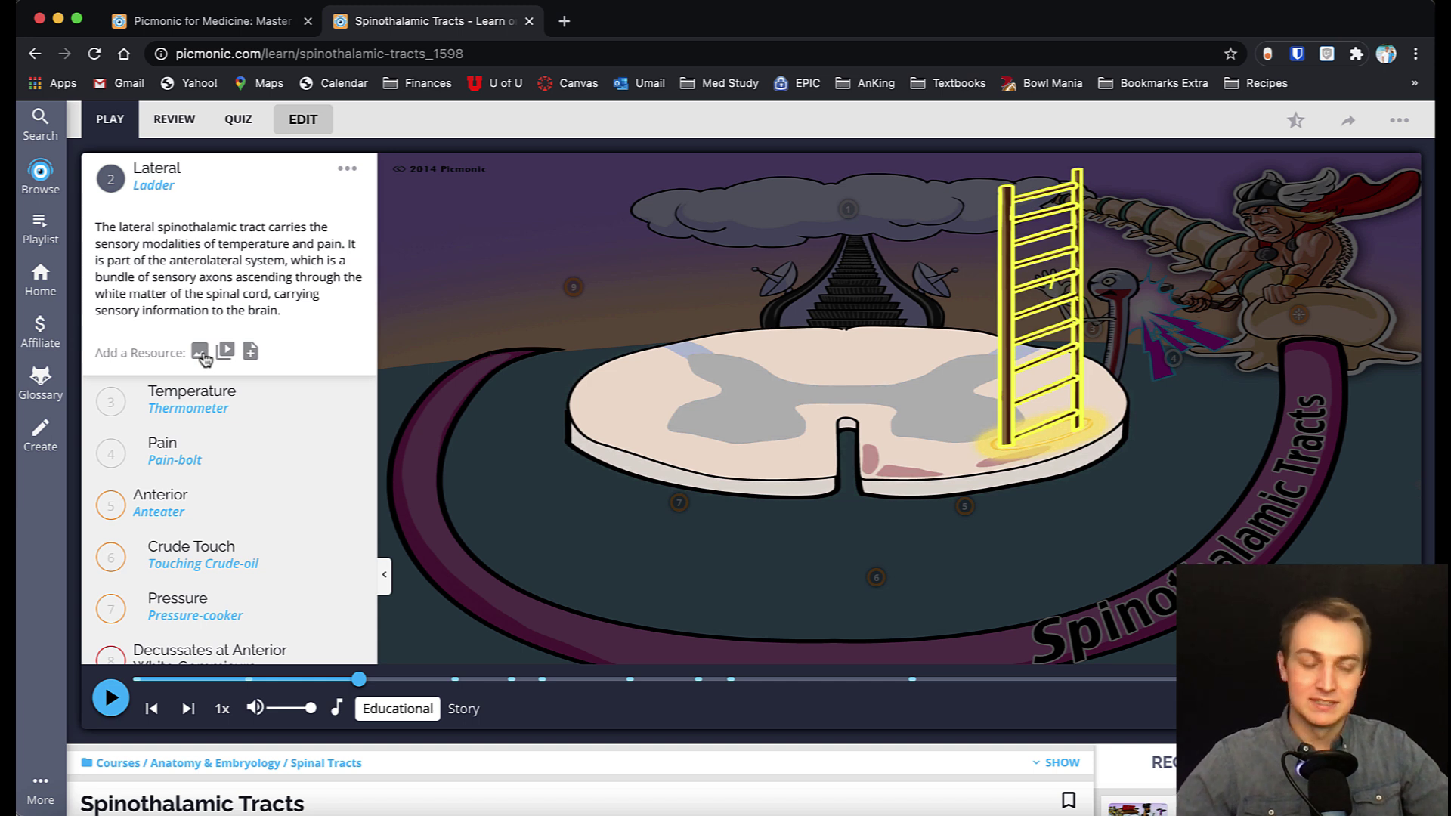
scroll(204, 359, up, 3)
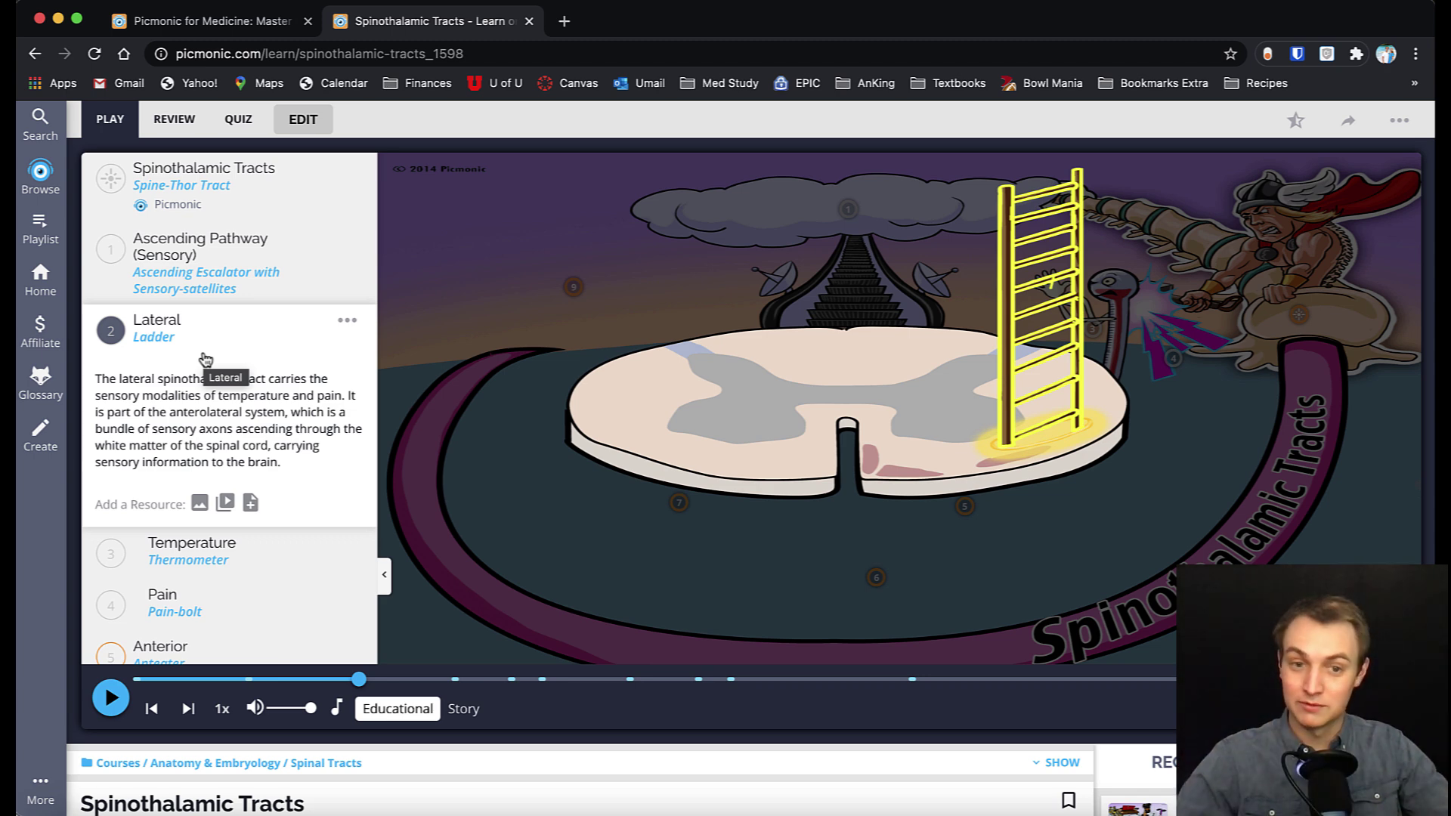
Go from Browse to Home and preview the 7-question daily quiz settings without starting it
click(41, 174)
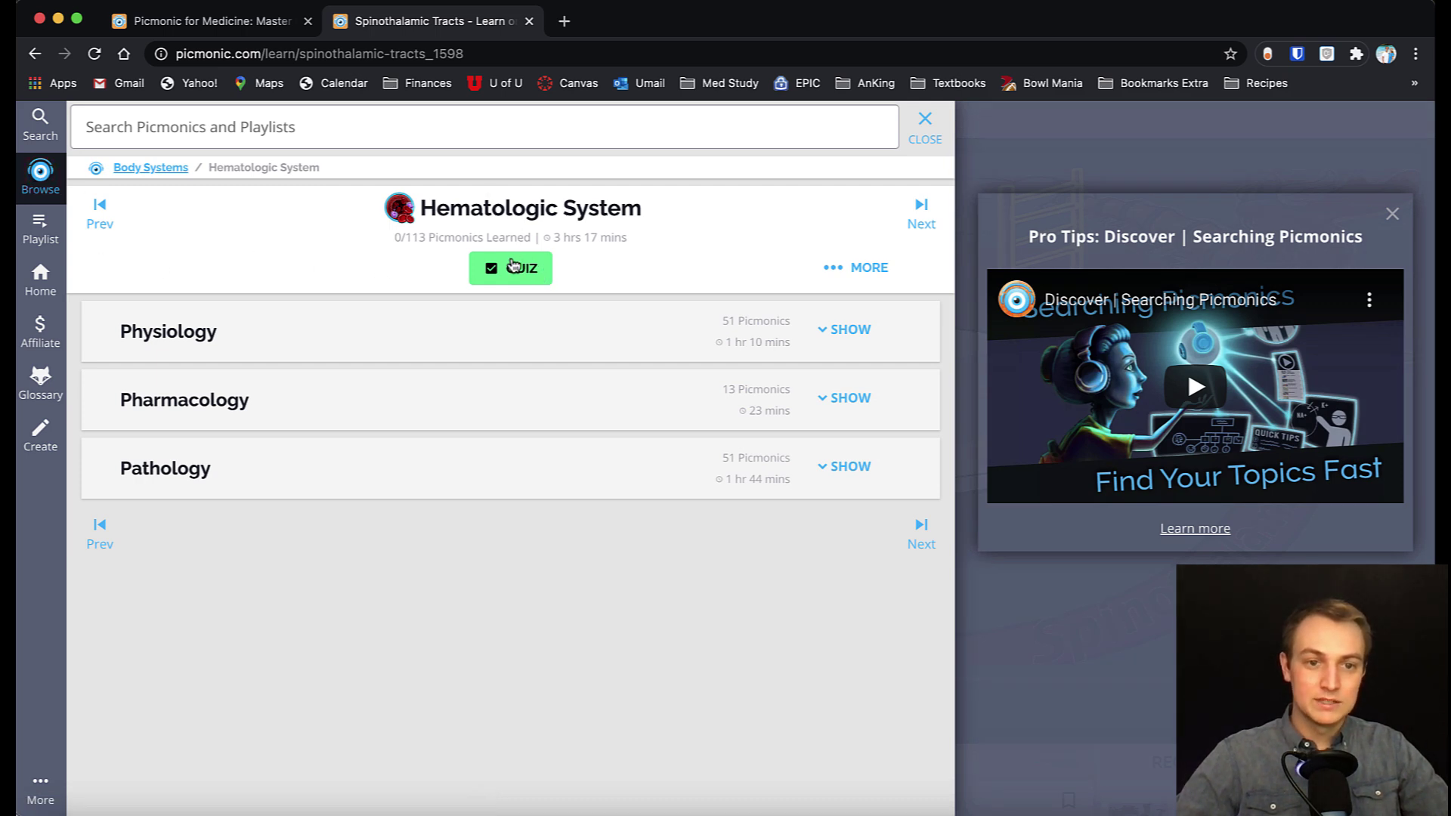
click(38, 282)
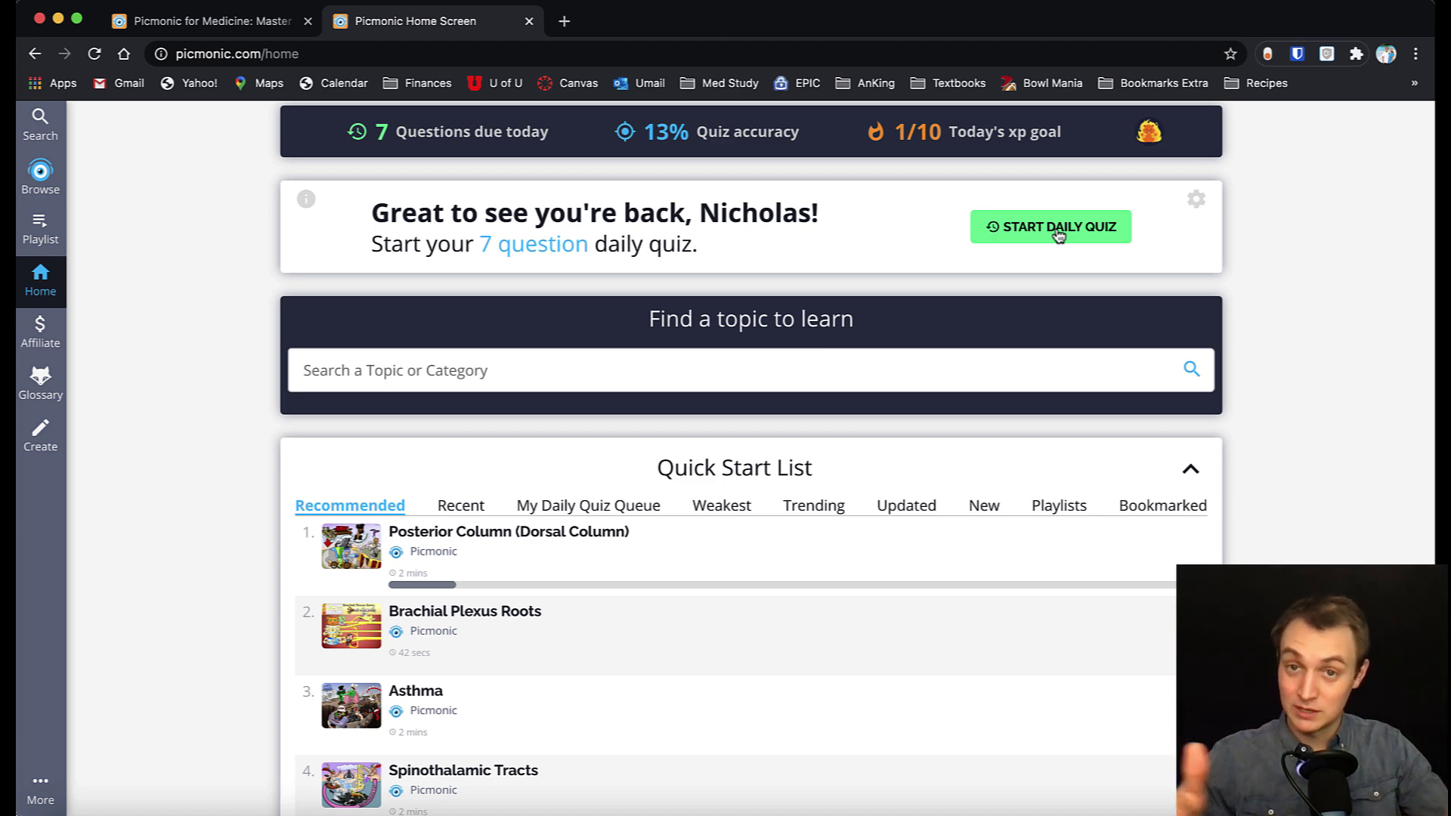
click(1058, 235)
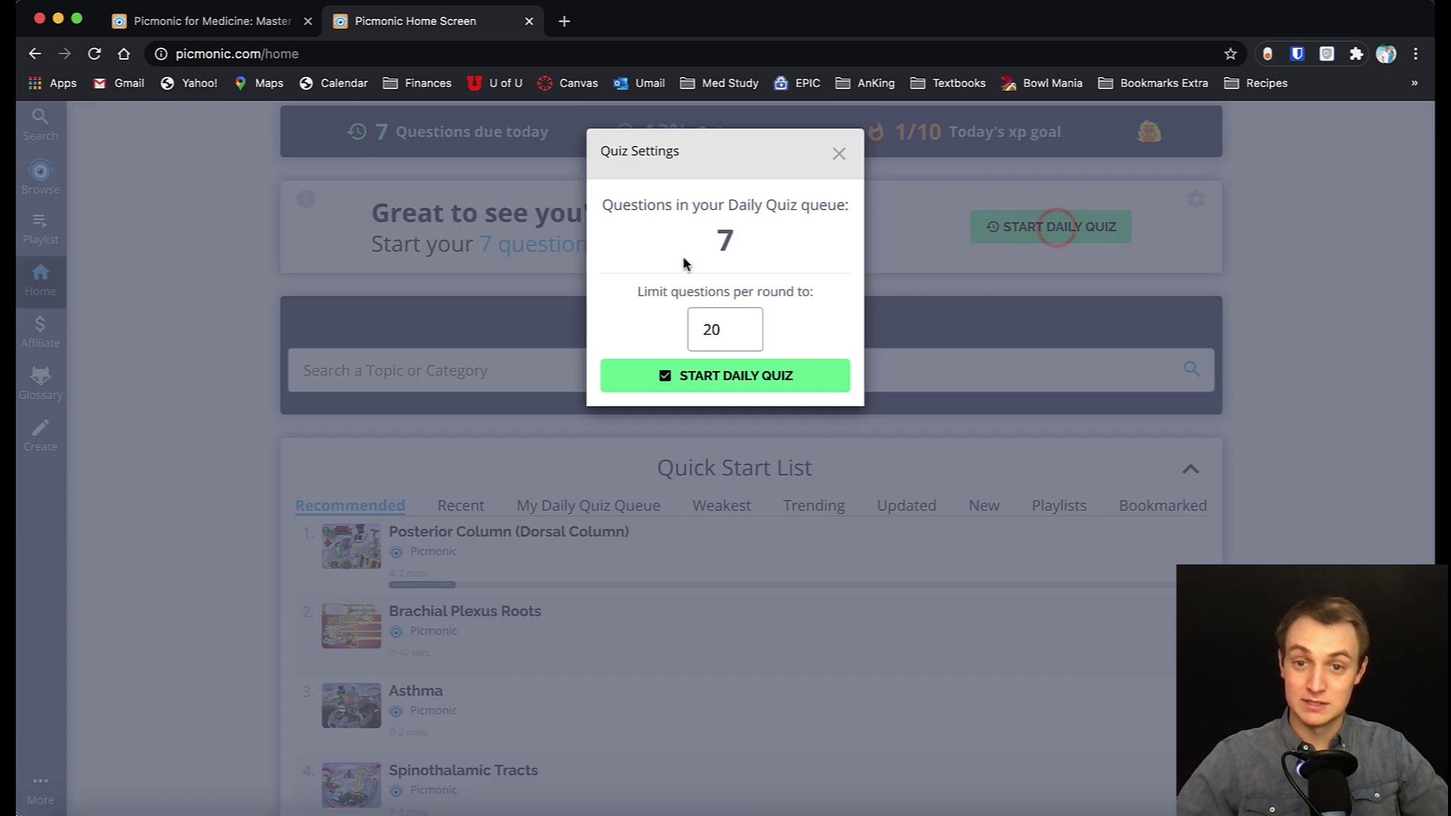
click(839, 151)
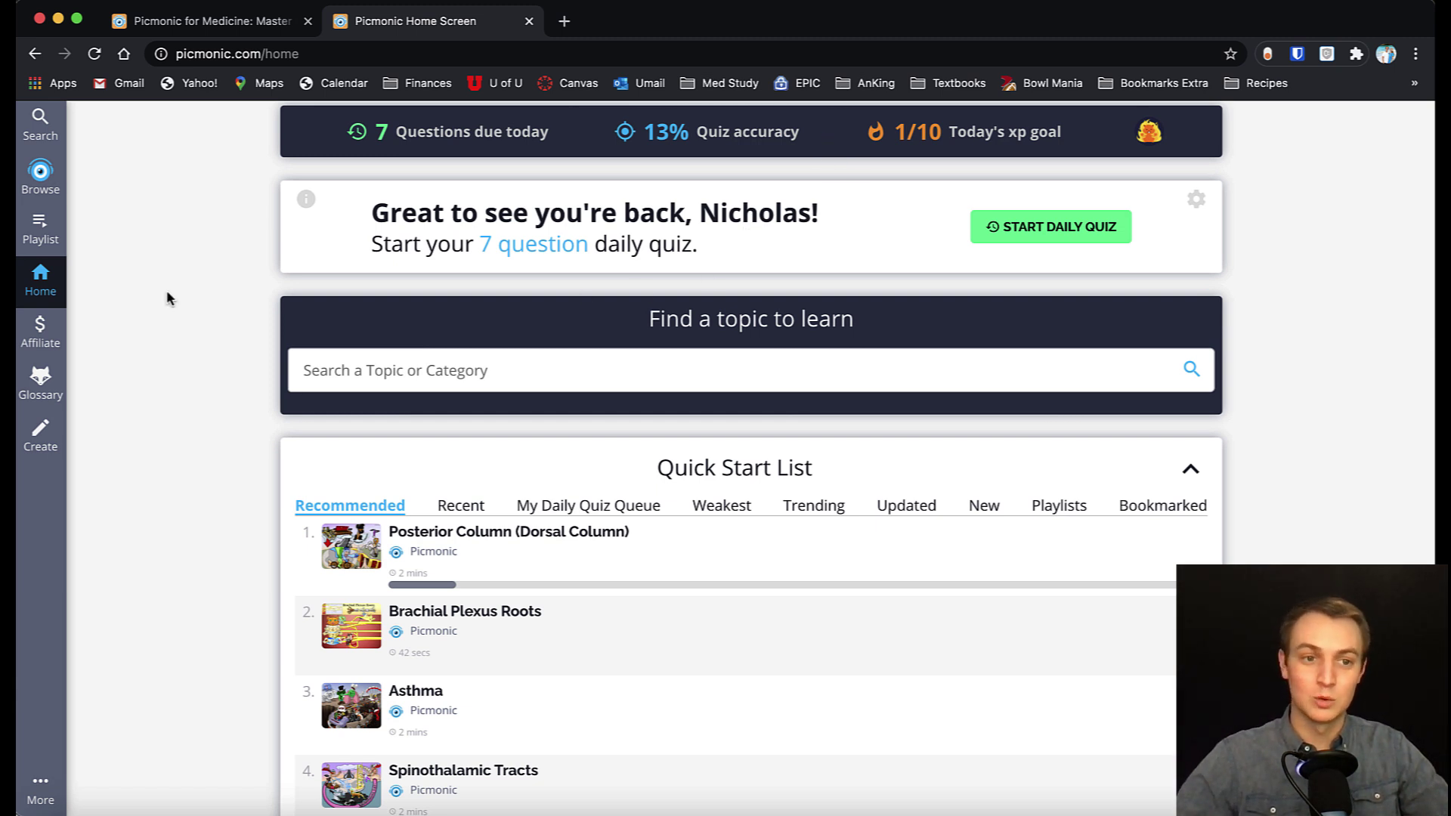
Scroll the Glossary's popular character cards, such as Hypertension (Hiker-BP), and back up
click(48, 398)
scroll(201, 490, down, 1)
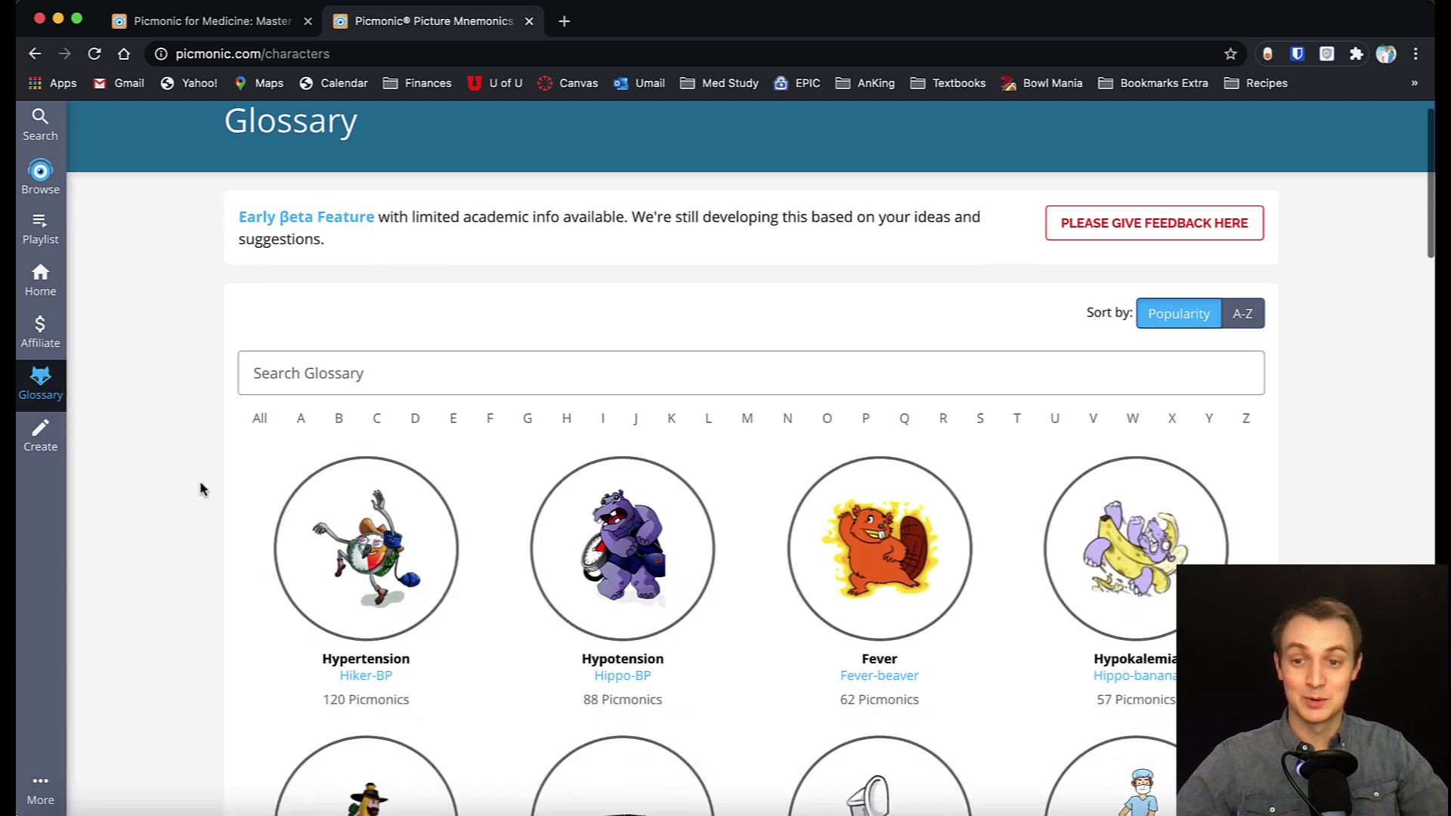
scroll(454, 438, down, 3)
scroll(435, 618, down, 1)
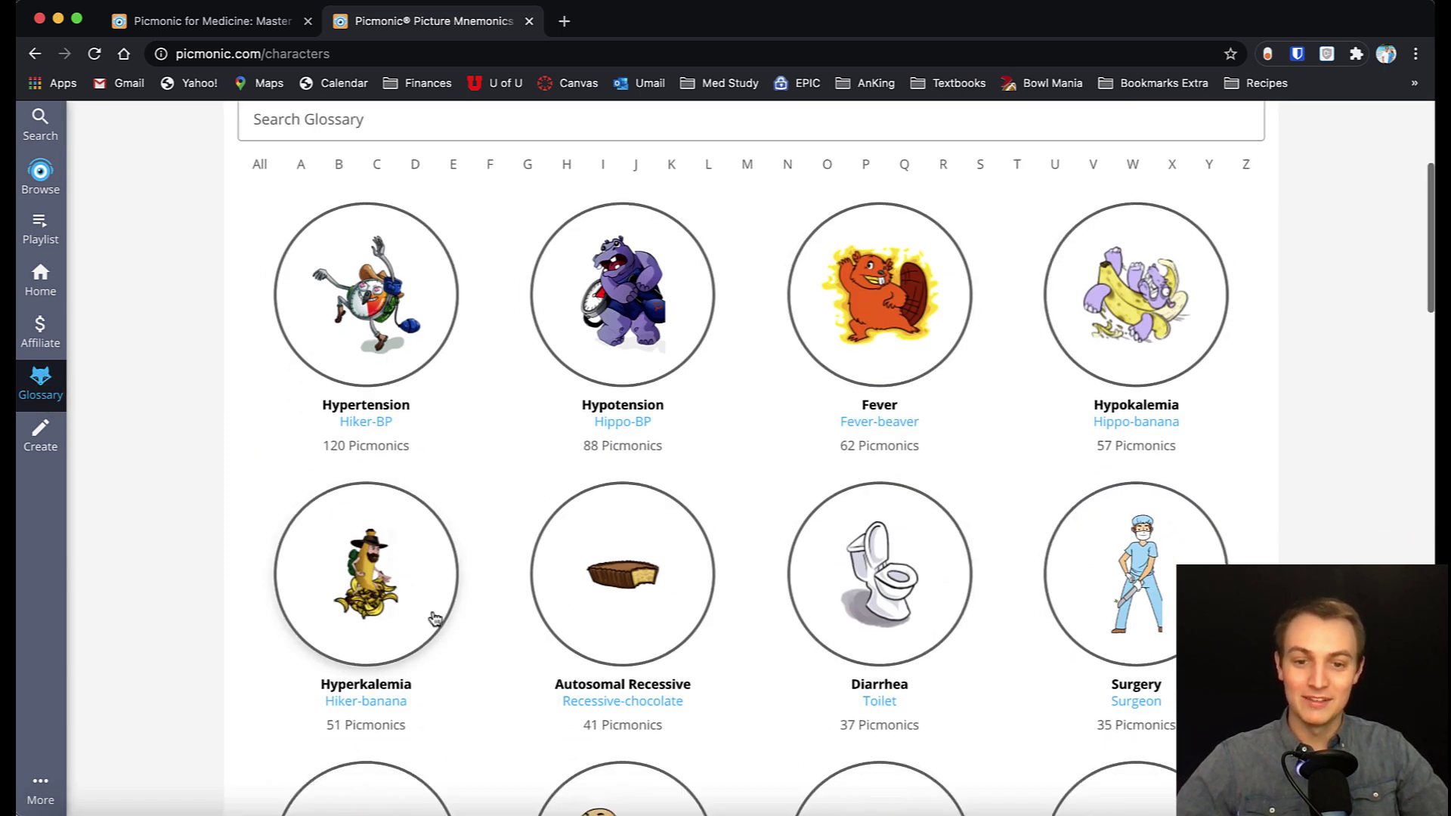
scroll(435, 618, down, 3)
scroll(1091, 683, down, 4)
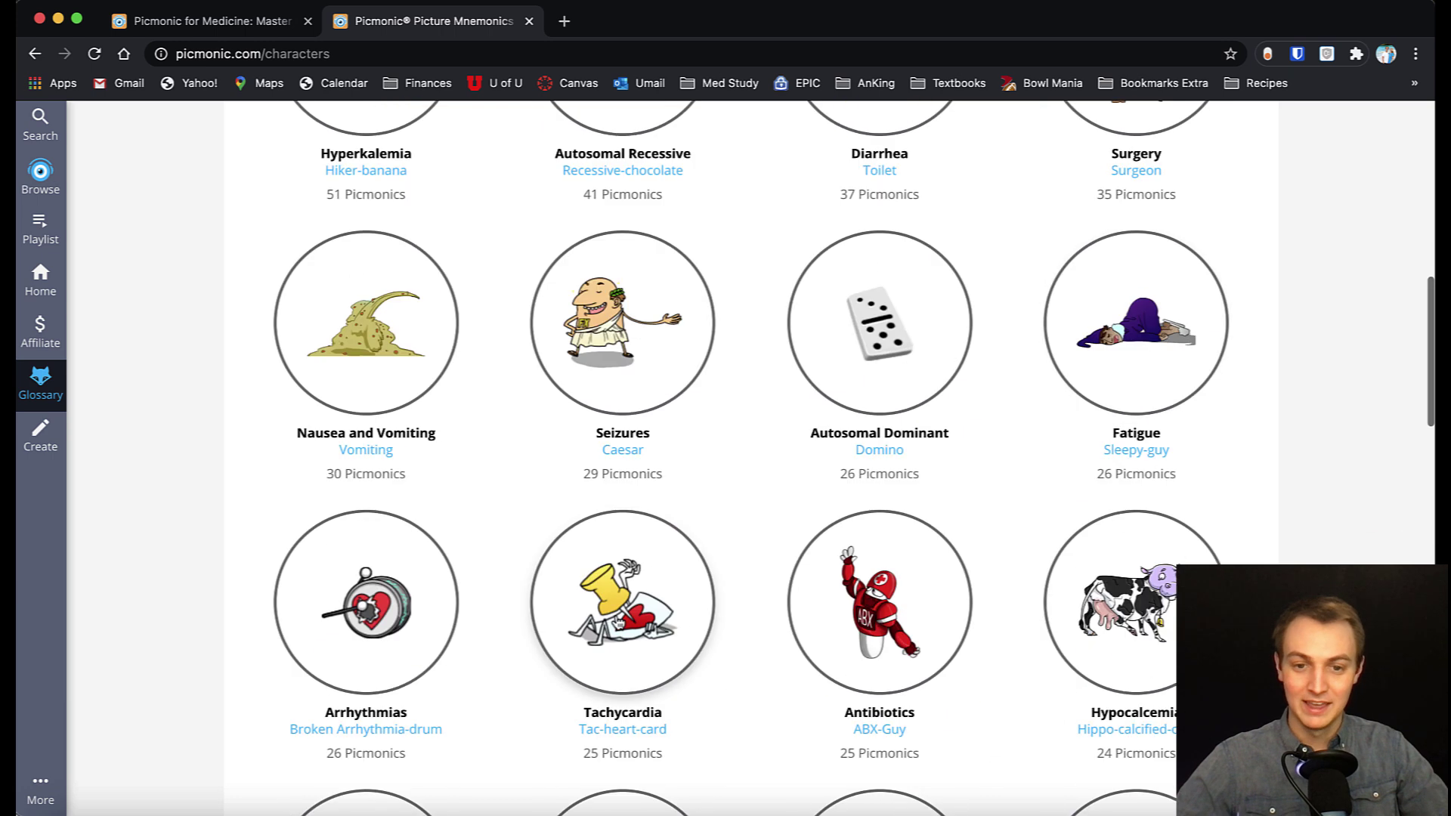
scroll(735, 524, up, 10)
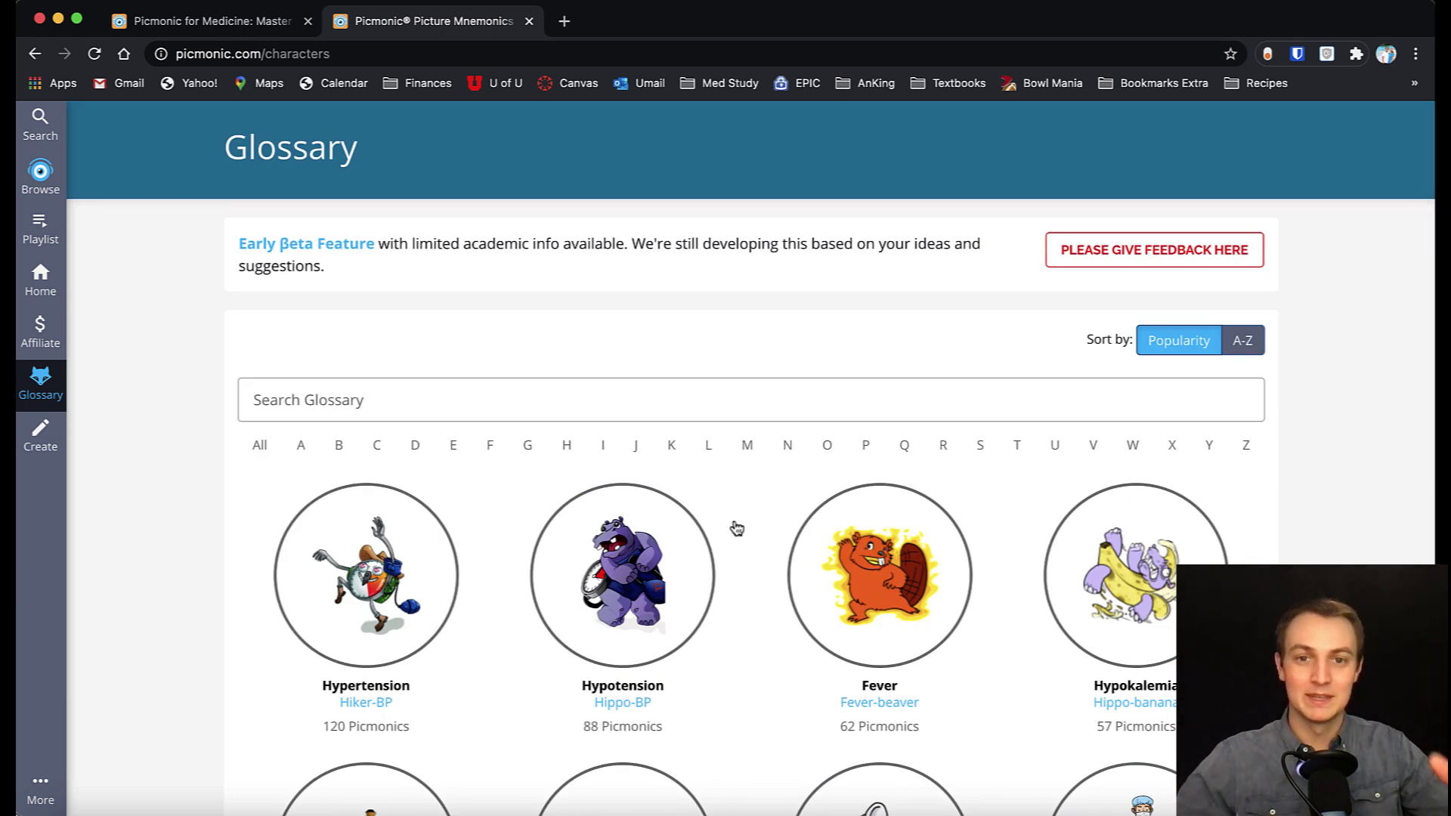